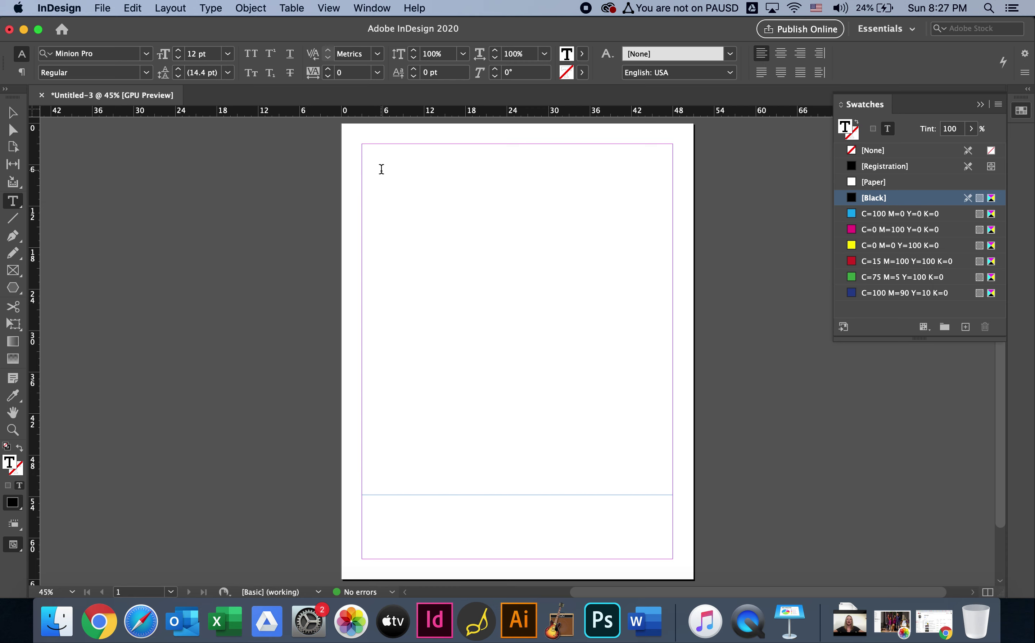
text(hel)
key(super+equal)
key(super+equal)
key(super+equal)
key(super+equal)
key(super+equal)
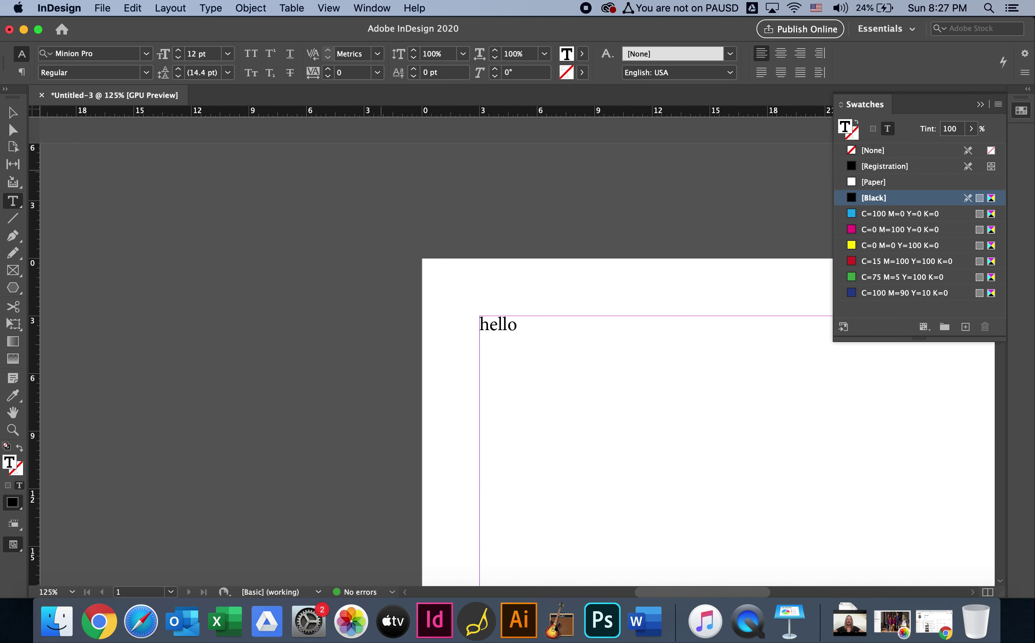
key(super+0)
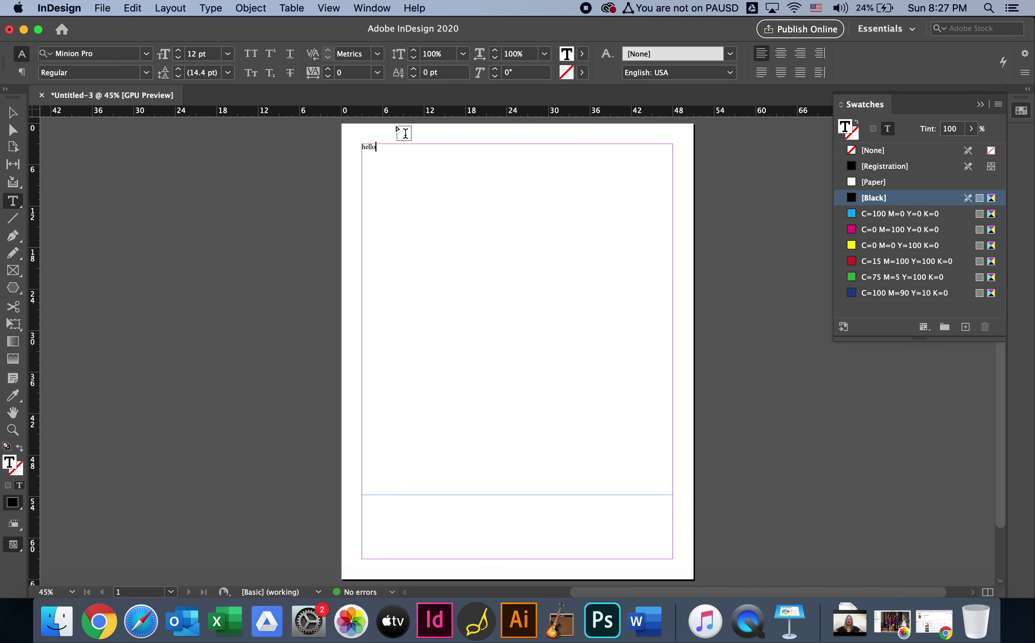
key(BackSpace)
key(BackSpace)
key(BackSpace)
Fill the empty text frame with placeholder text.
right_click(398, 172)
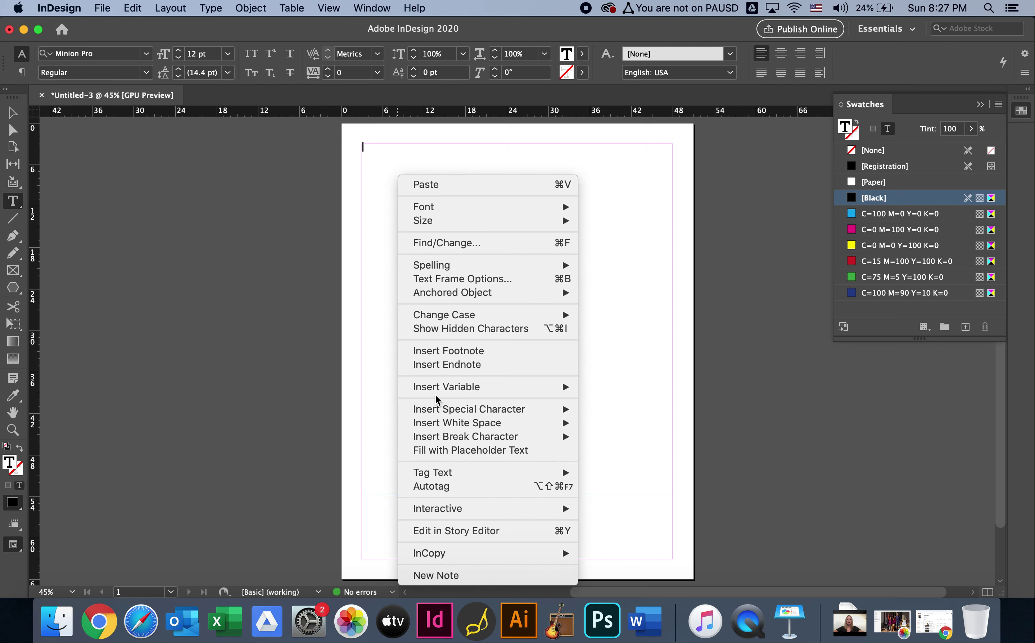
mouse_move(466, 322)
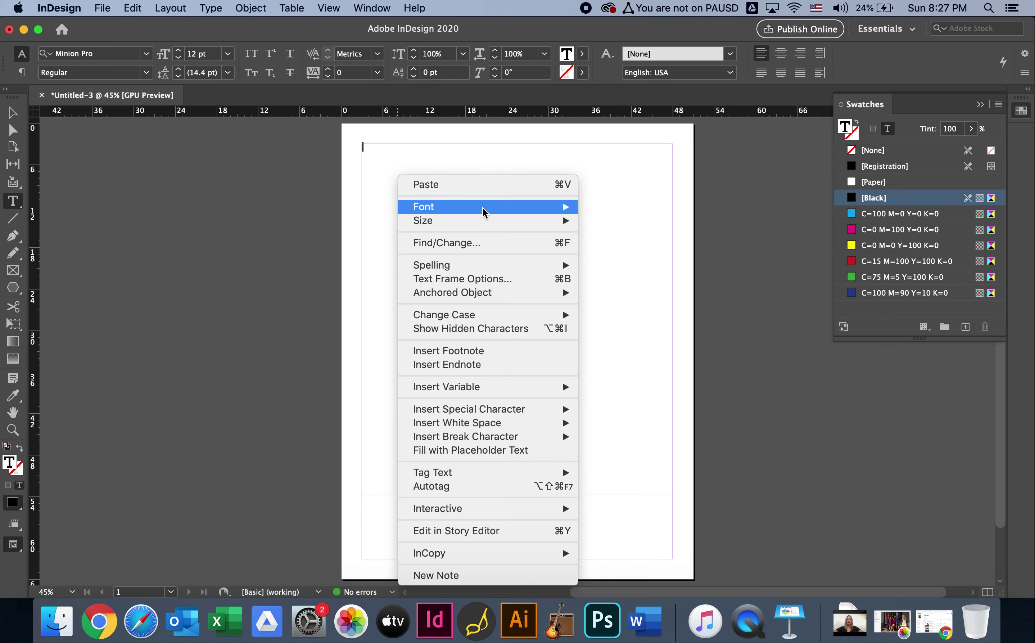
click(486, 450)
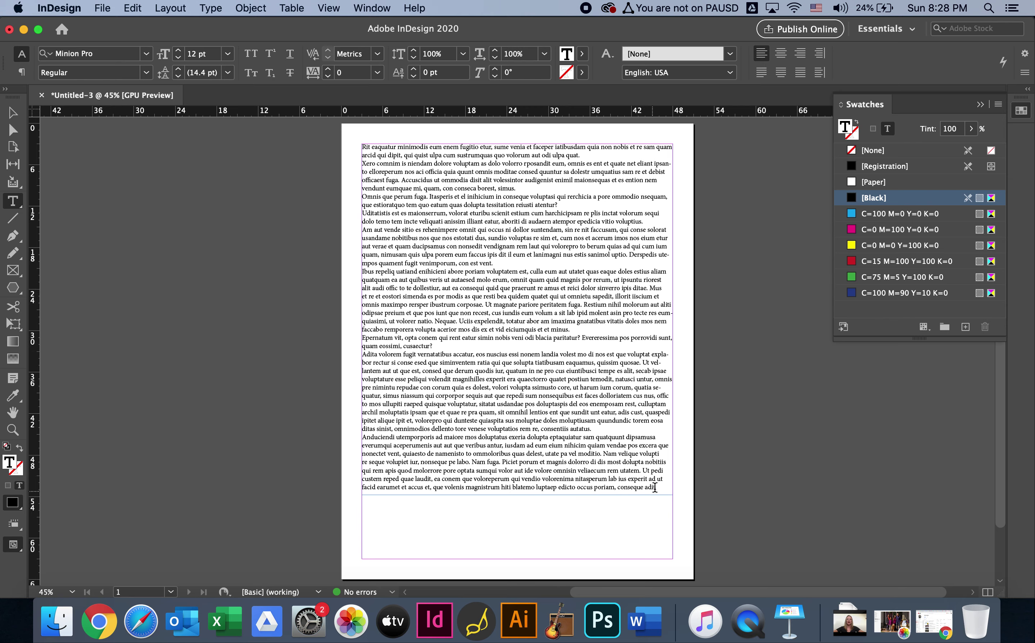
key(super+a)
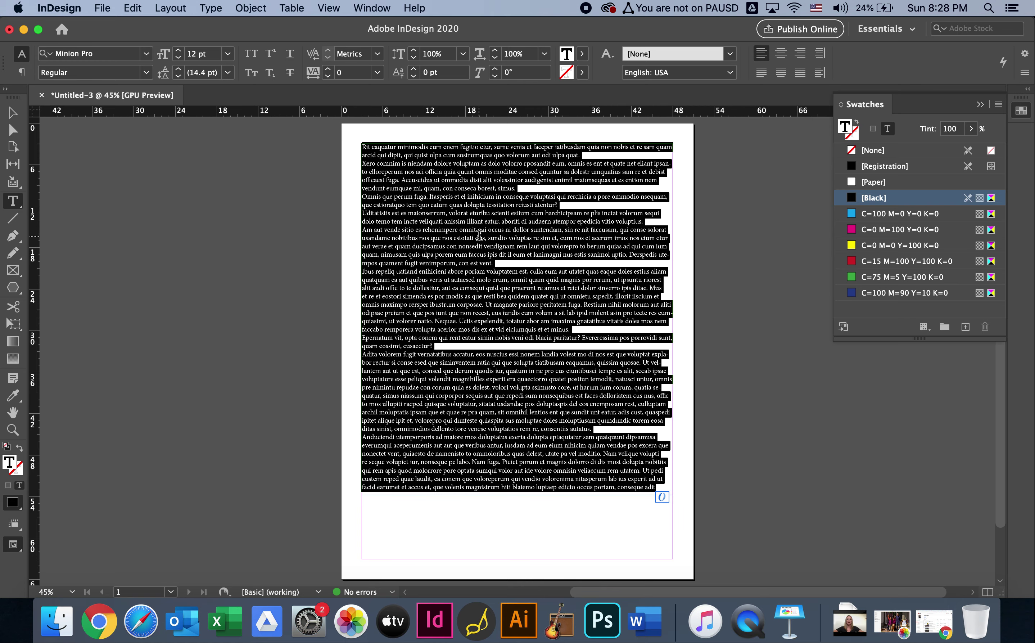
click(485, 271)
key(super+Home)
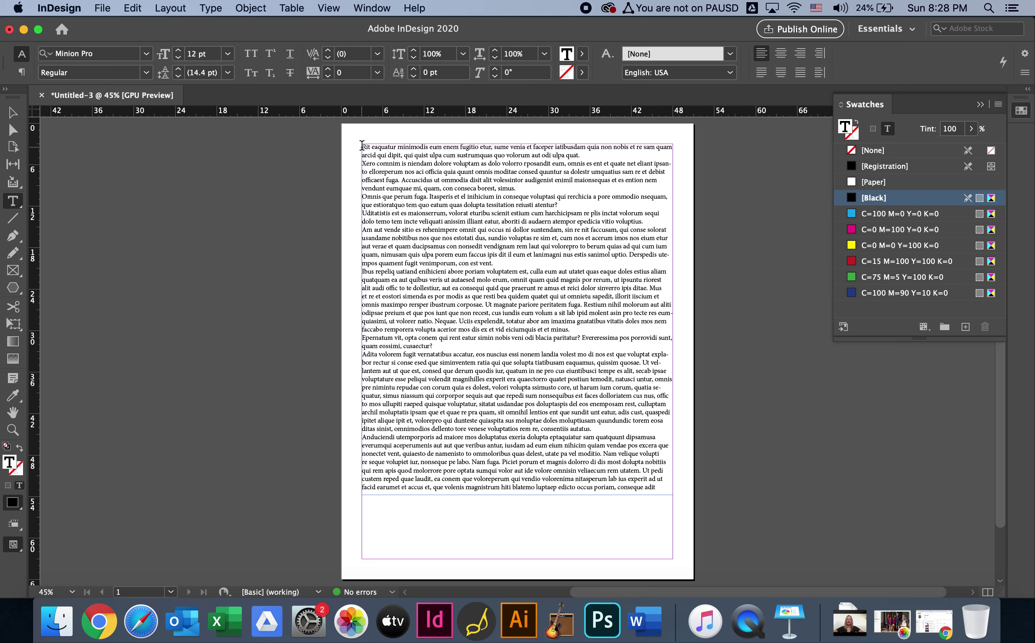
drag(361, 146, 672, 481)
click(619, 543)
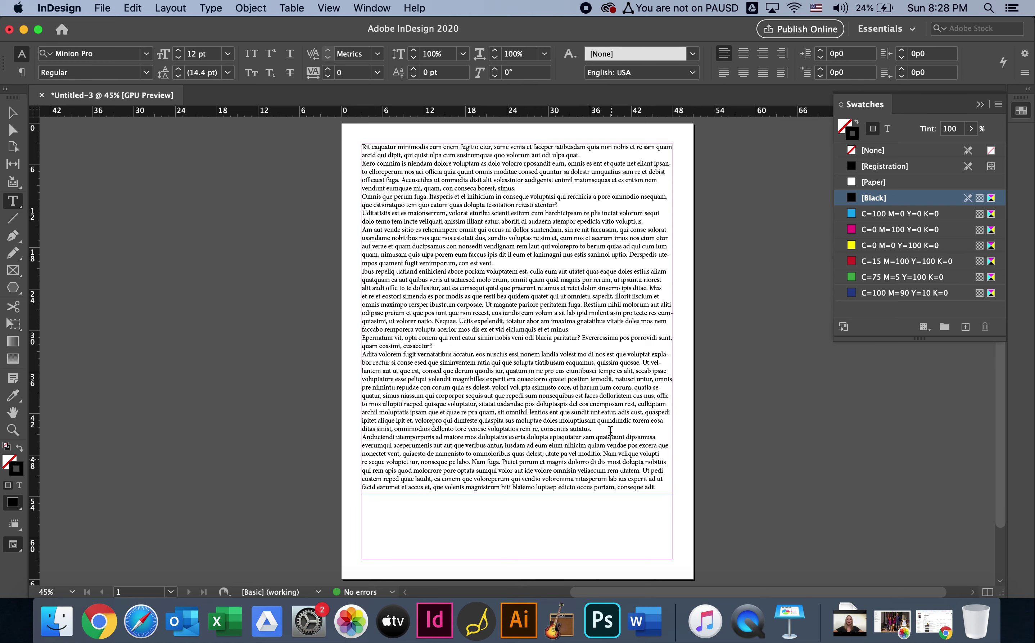
Set all of the placeholder text to the Avenir Book font at 9 pt.
key(super+a)
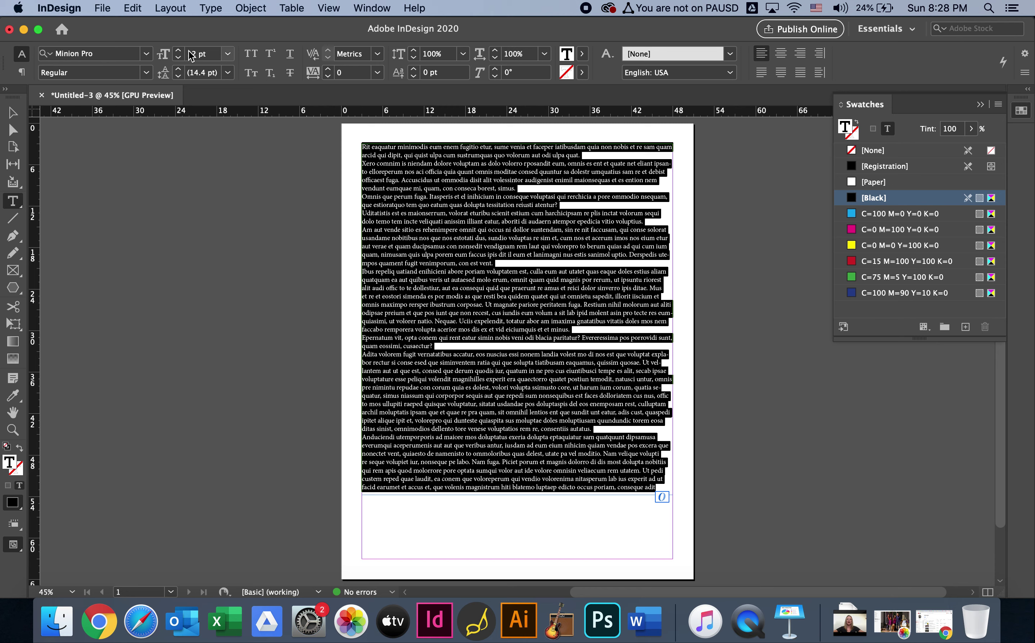
click(147, 55)
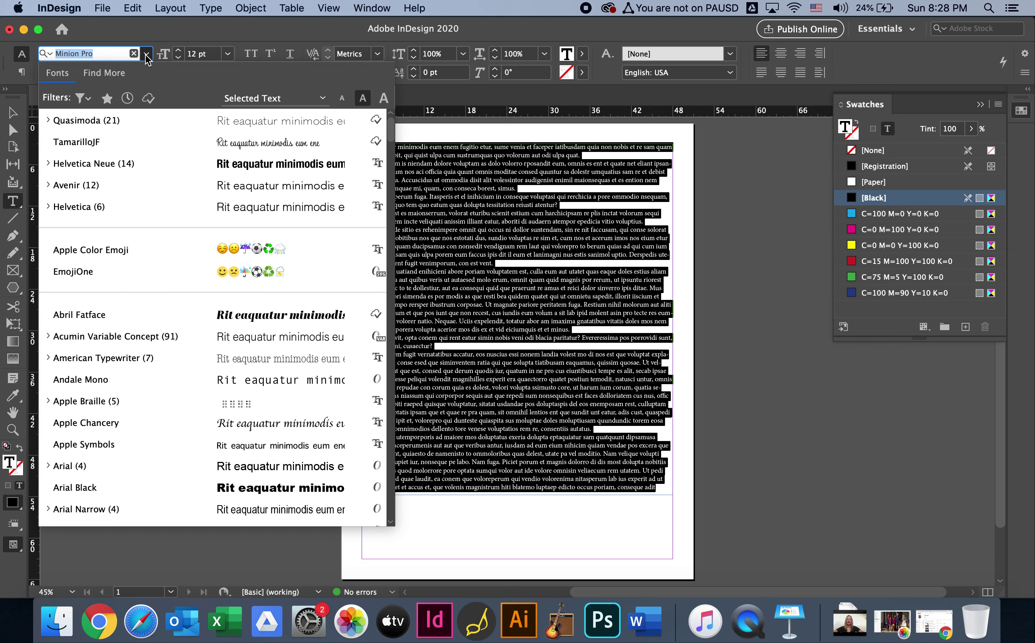
text(aven)
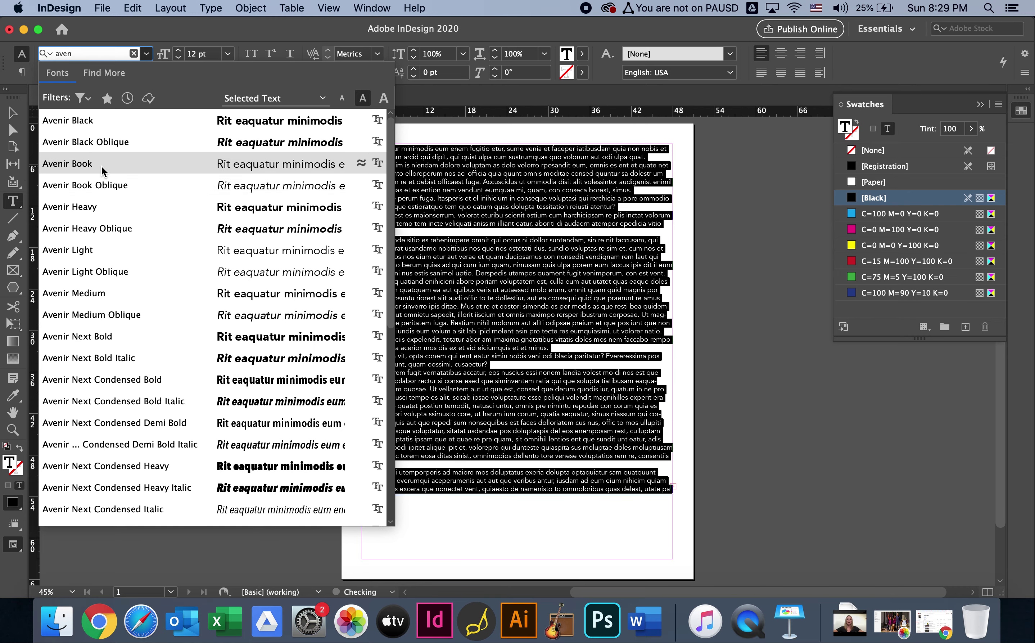
click(102, 167)
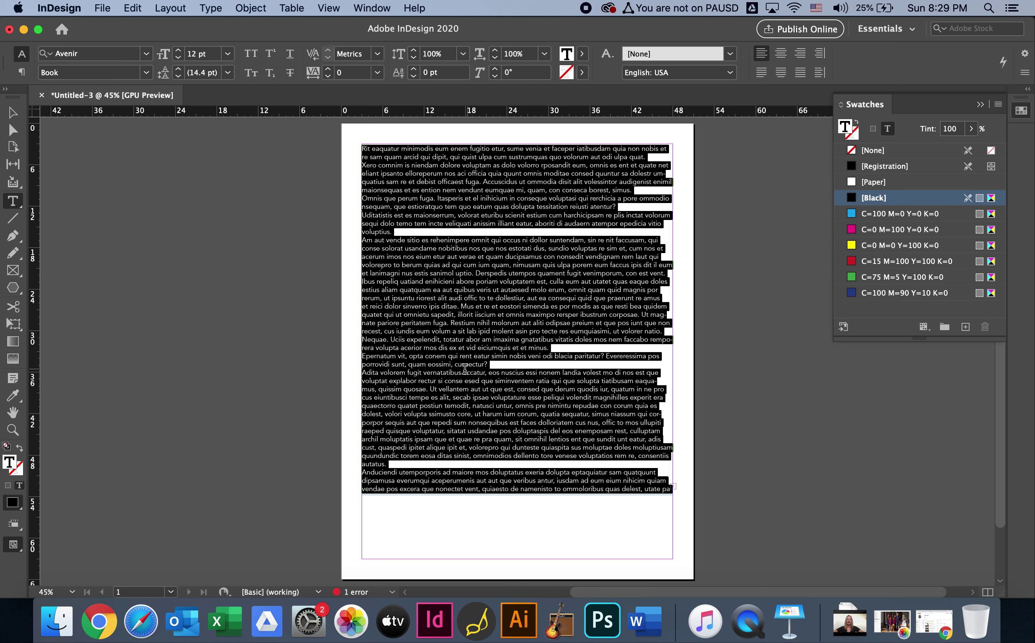
click(228, 54)
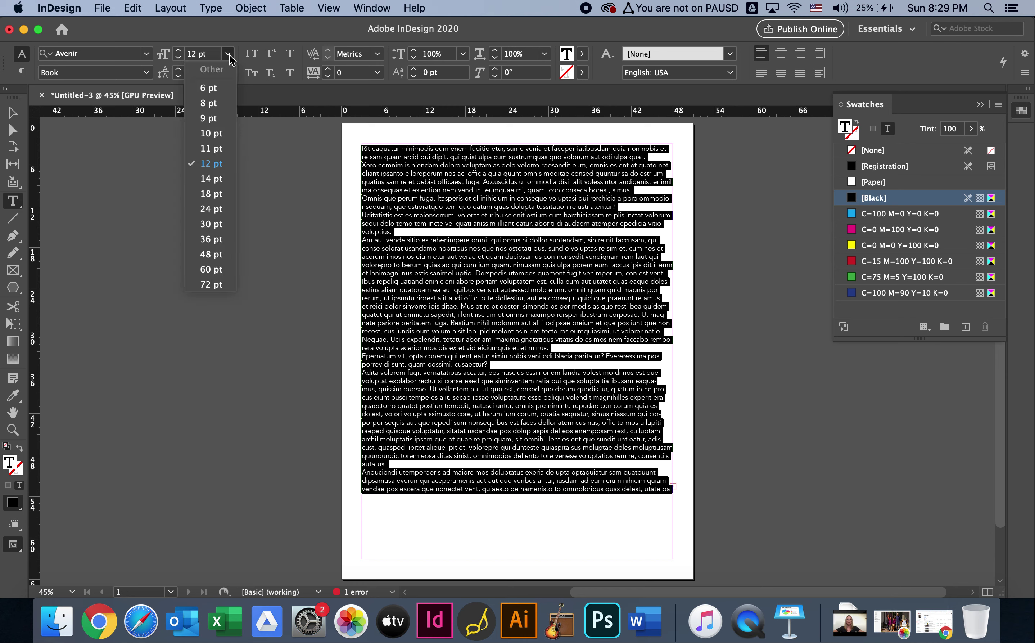
click(209, 118)
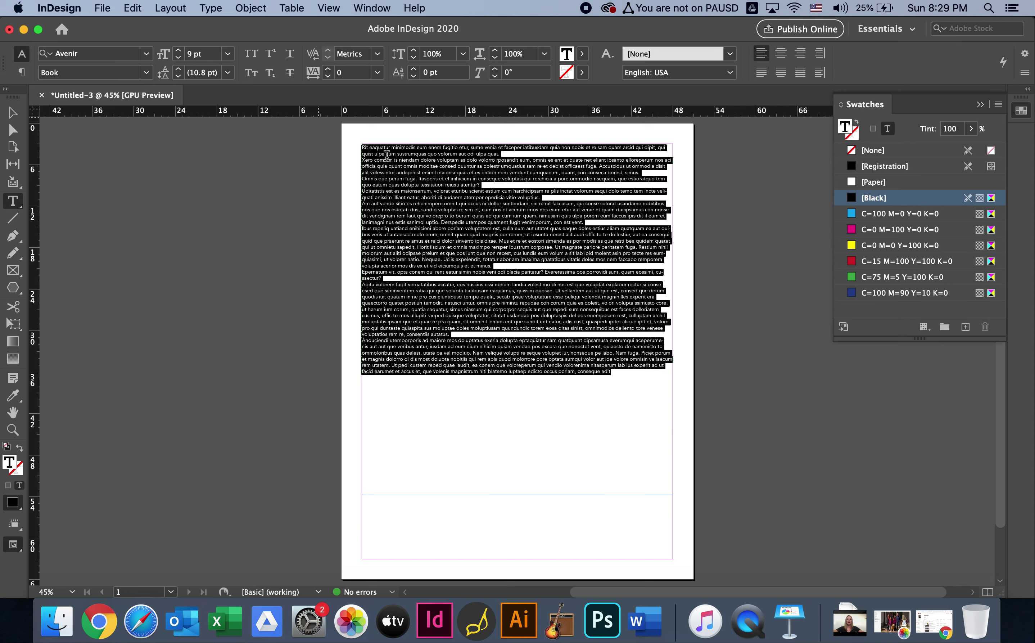
Justify all paragraphs in the text frame with the last line aligned left.
click(21, 73)
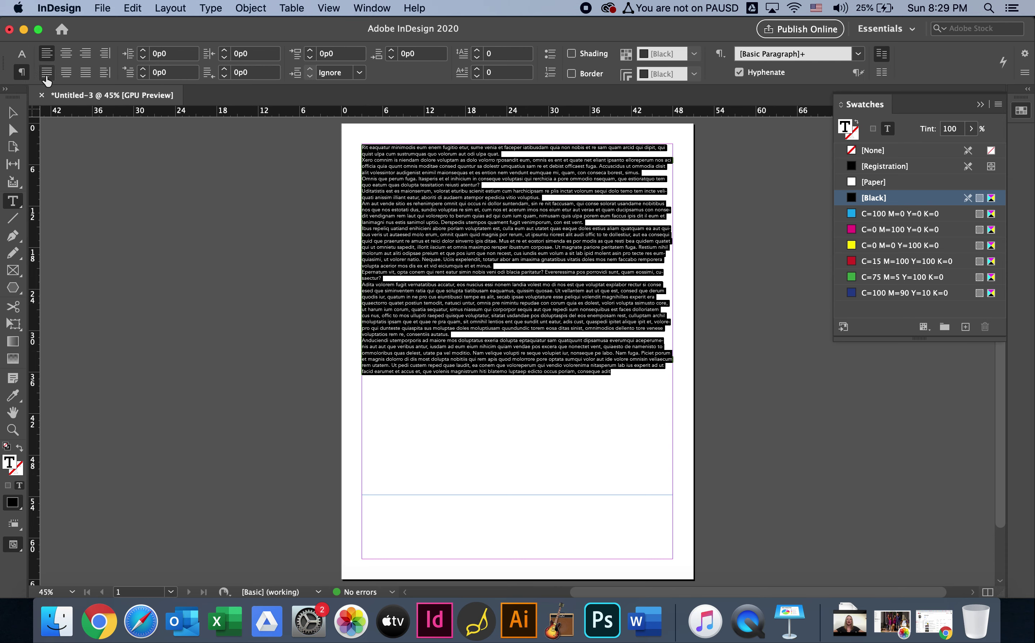
click(86, 73)
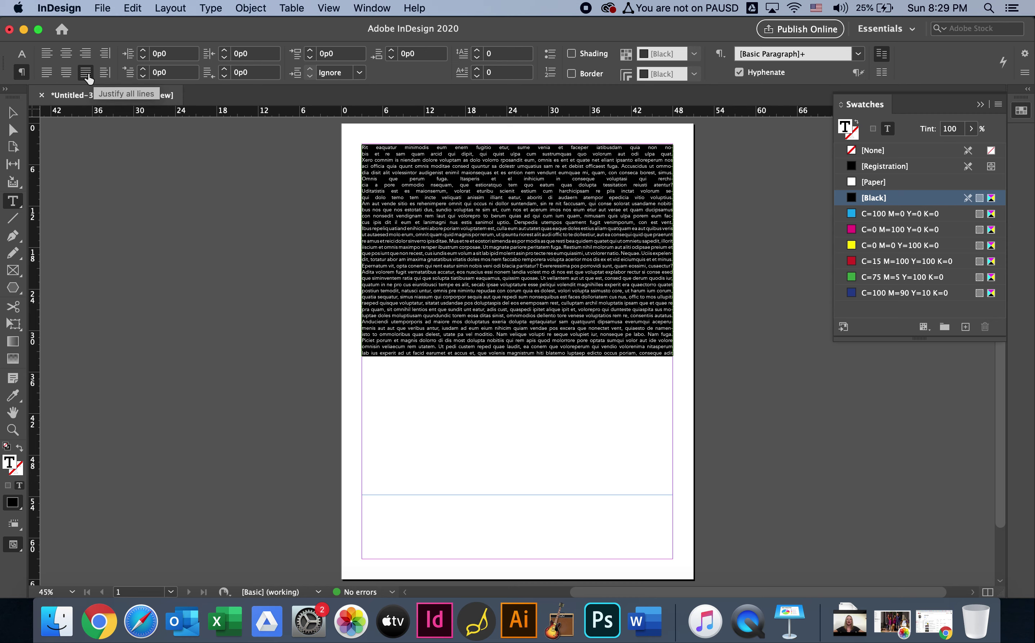
click(47, 74)
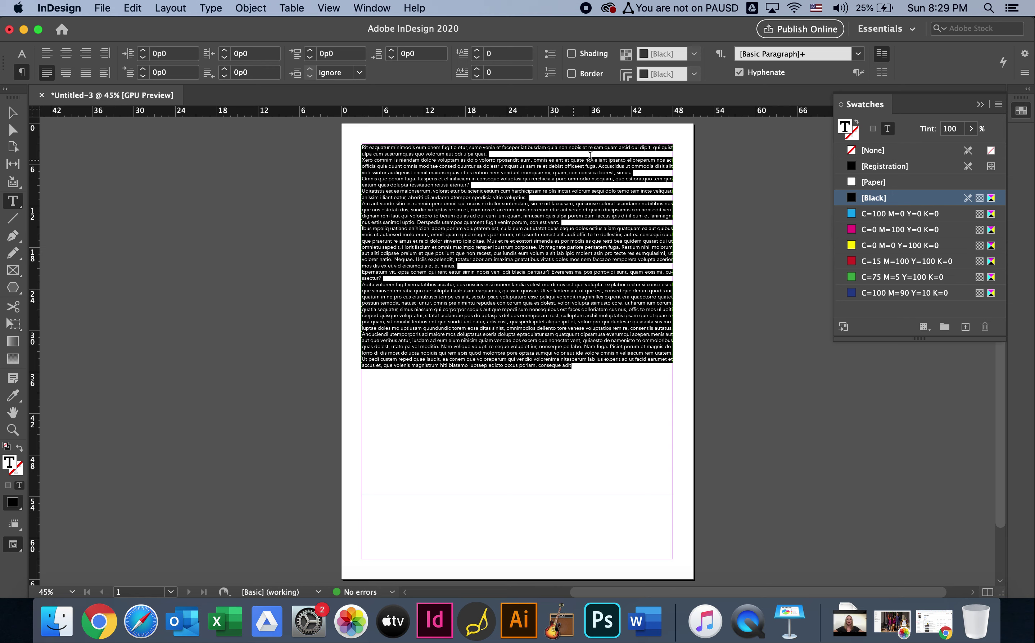
click(563, 393)
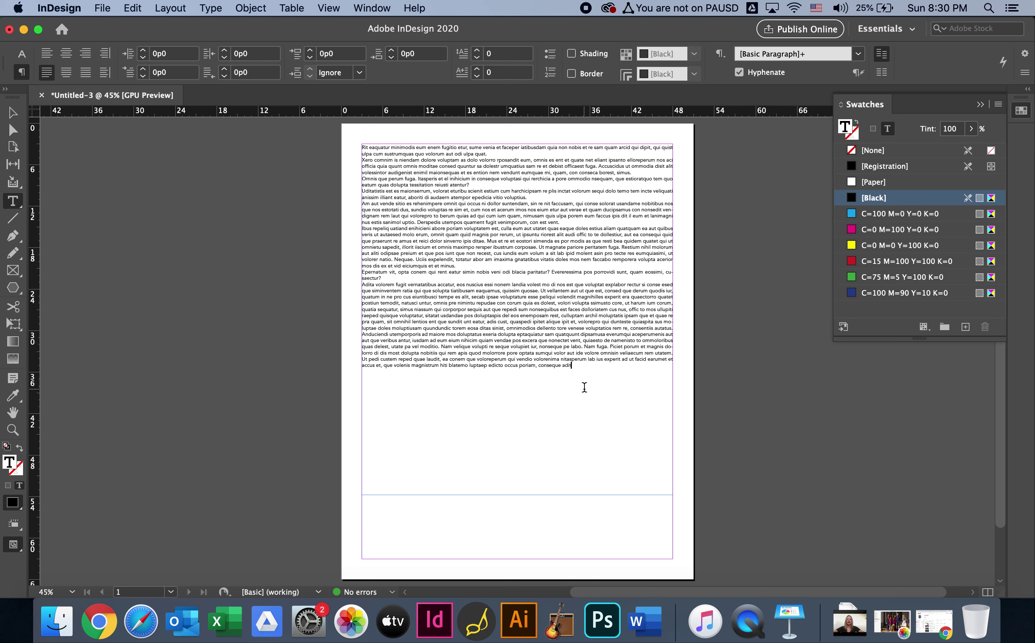
key(super+a)
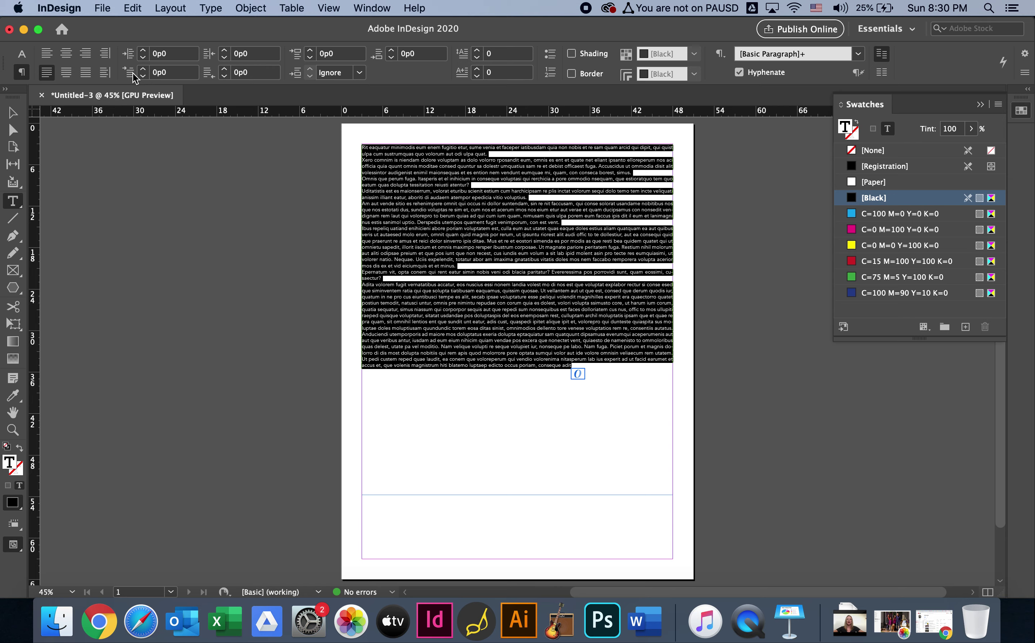
click(363, 146)
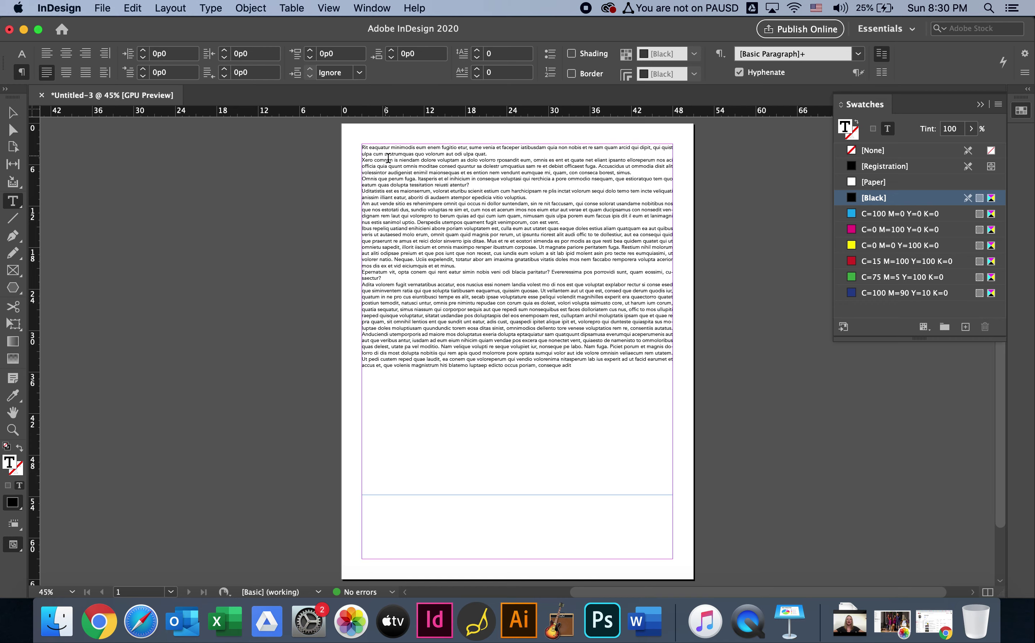
key(super+equal)
key(super+equal)
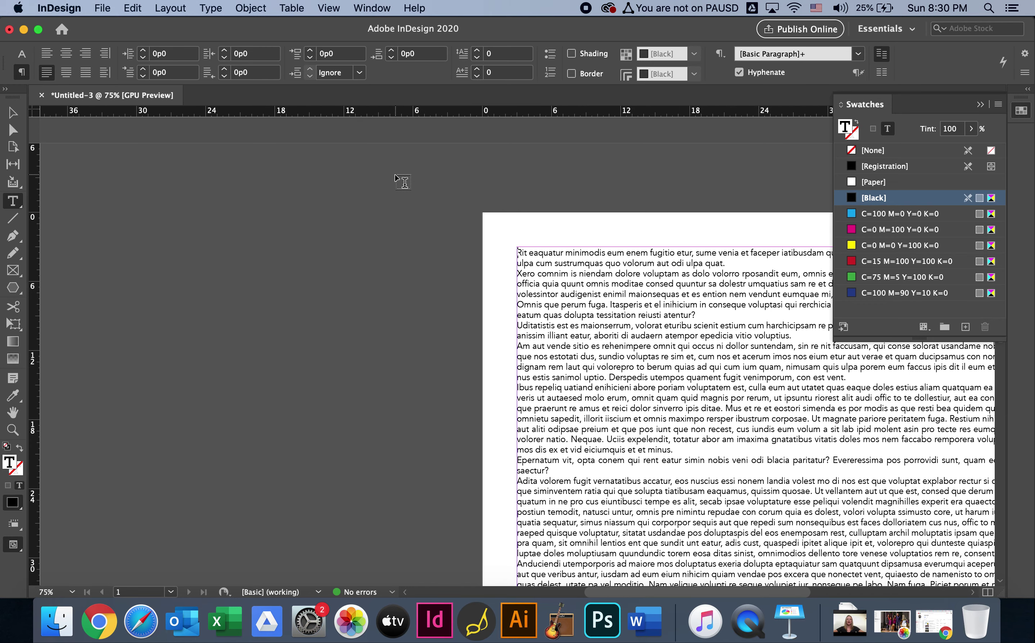
key(Tab)
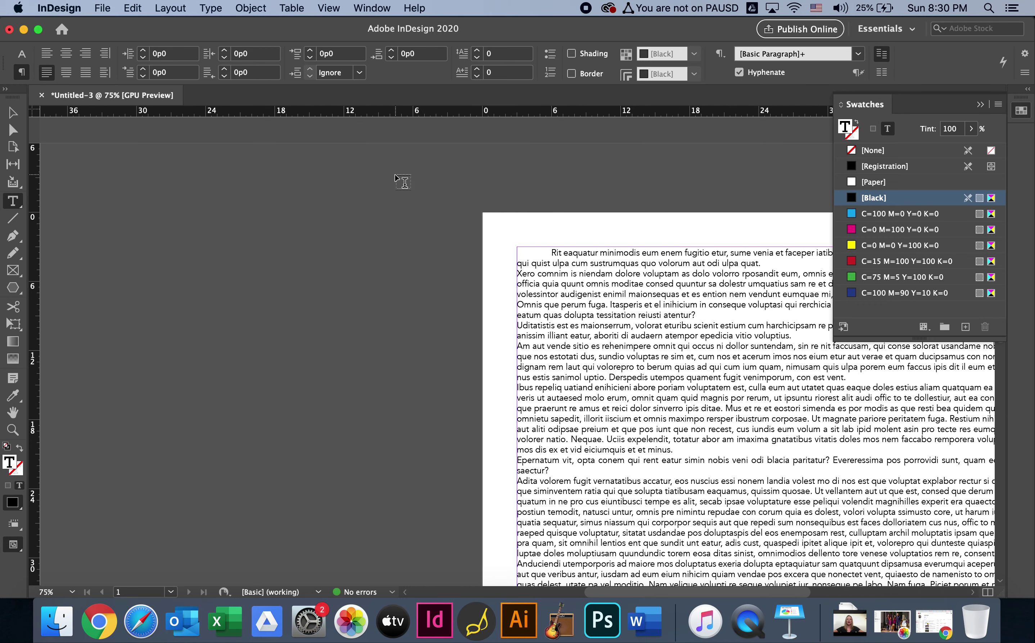
key(BackSpace)
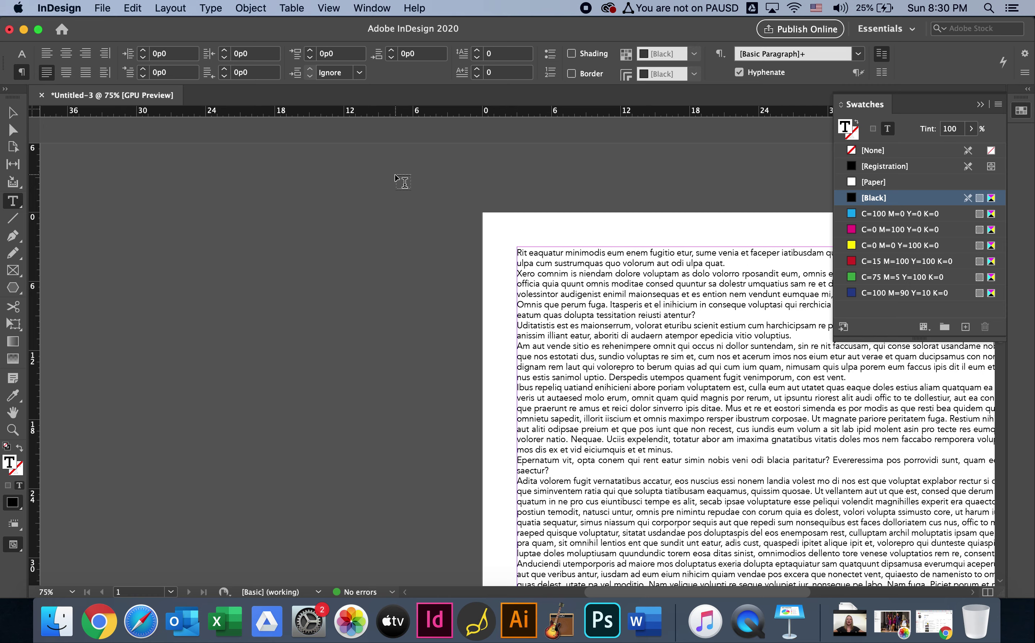
key(super+minus)
key(super+minus)
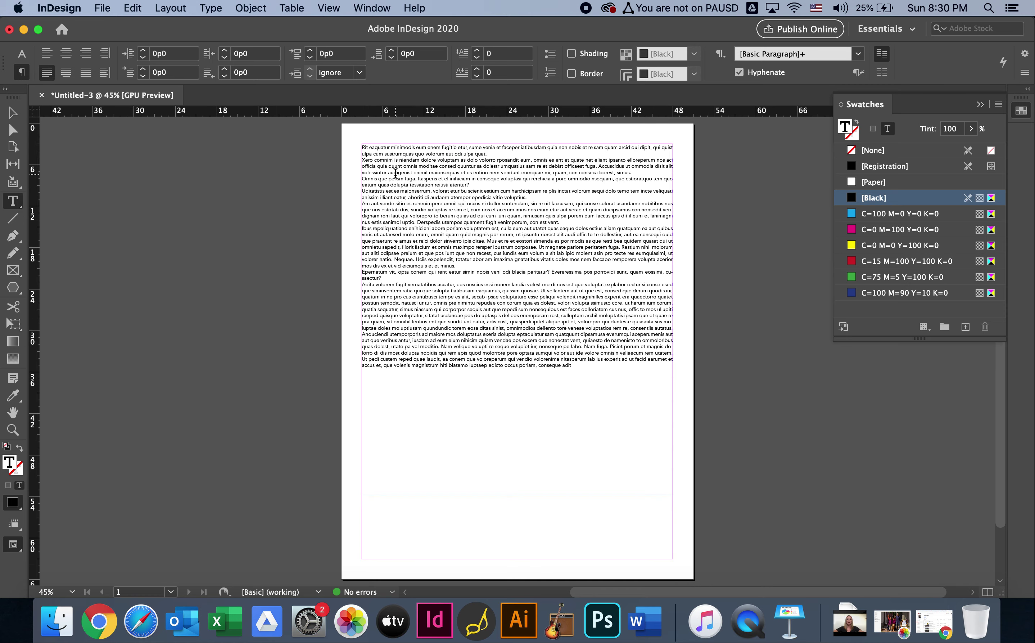
Give every paragraph in the text frame a first-line indent of 1p0.
key(super+a)
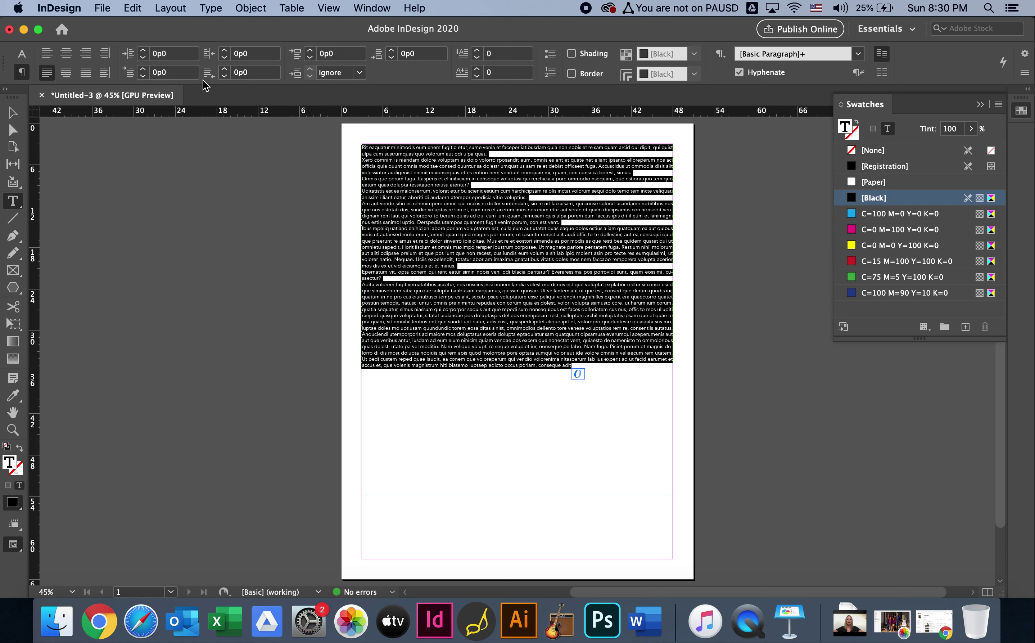
click(150, 72)
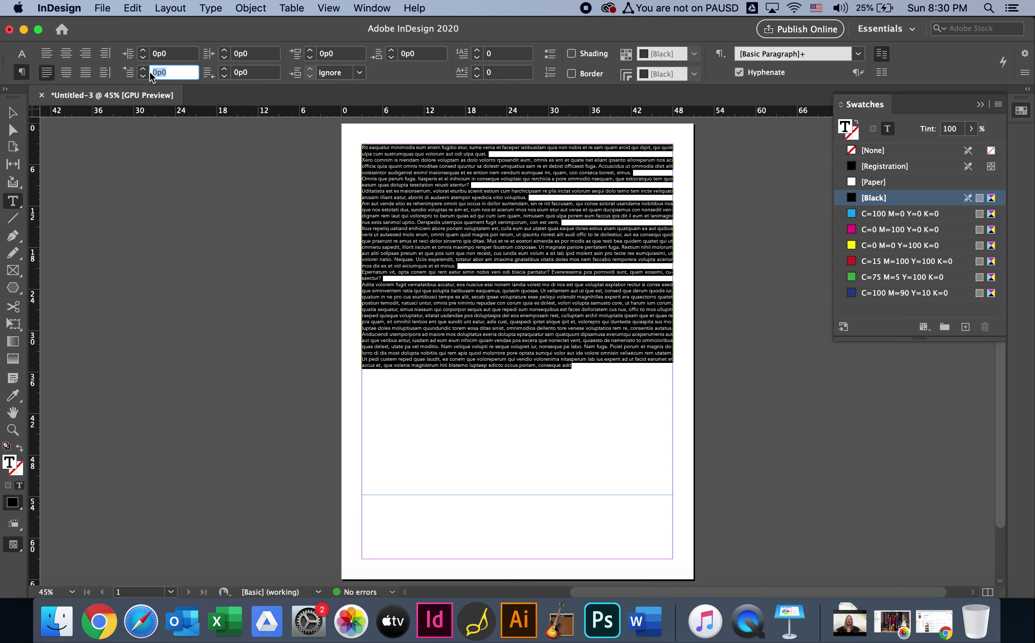
text(1)
key(Return)
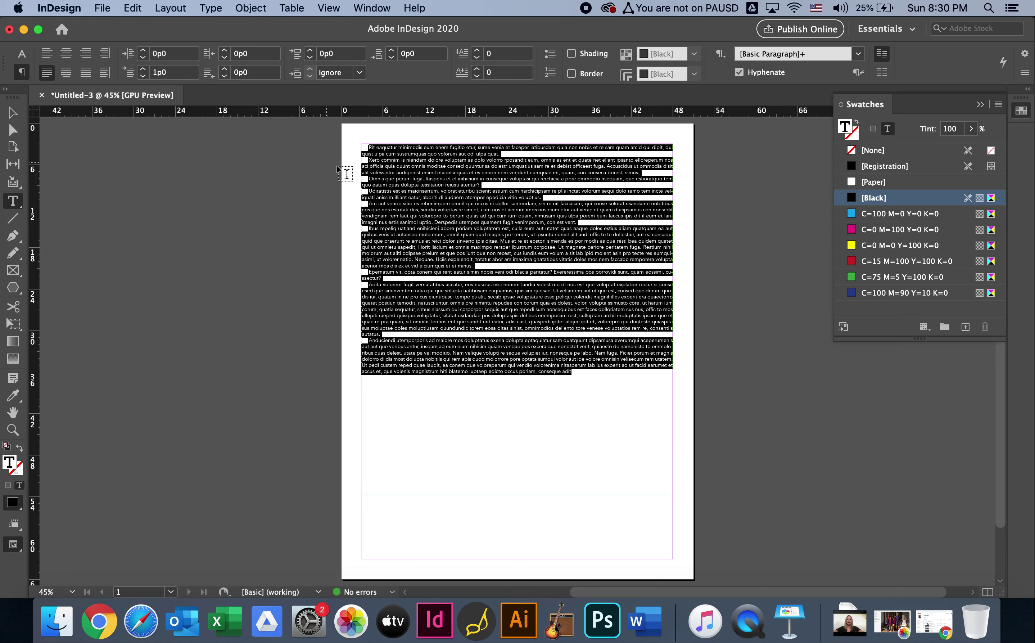
click(414, 190)
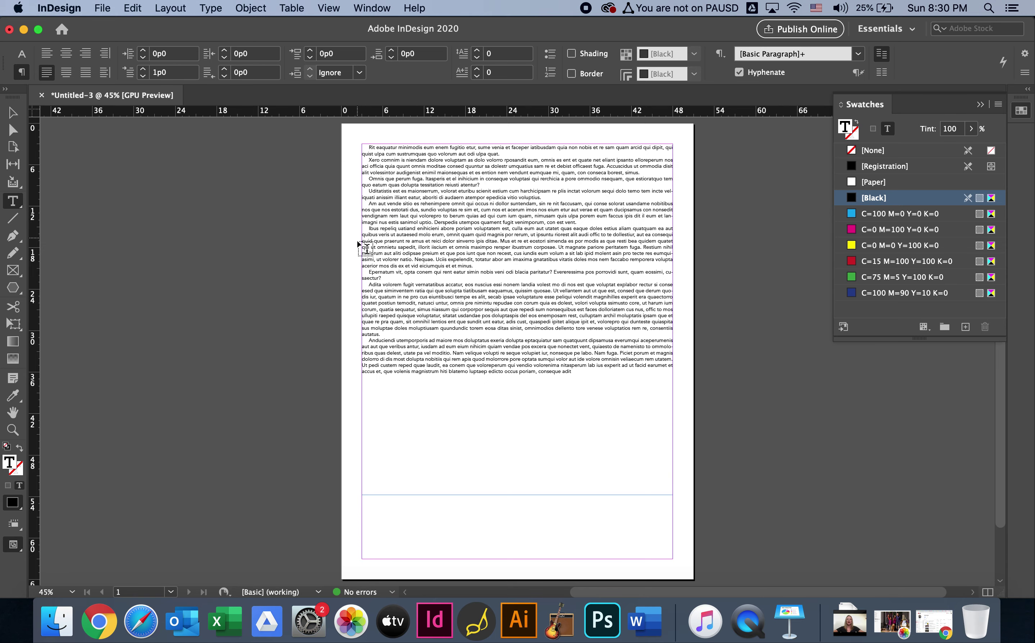
text(i)
Fill the space after the last paragraph with more placeholder text and select the text frame with the Selection tool.
click(12, 114)
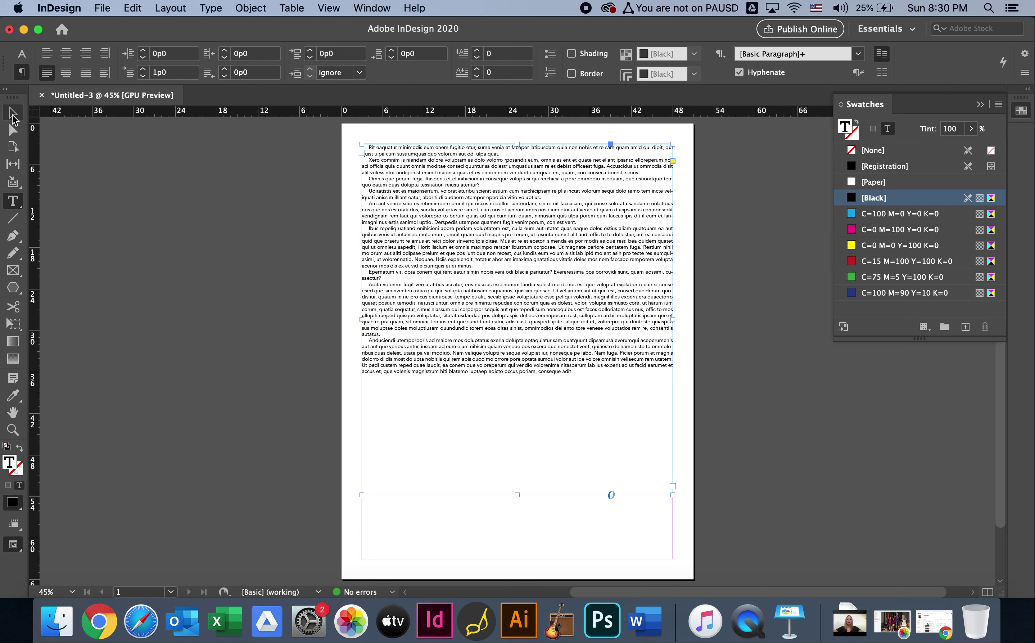
click(13, 114)
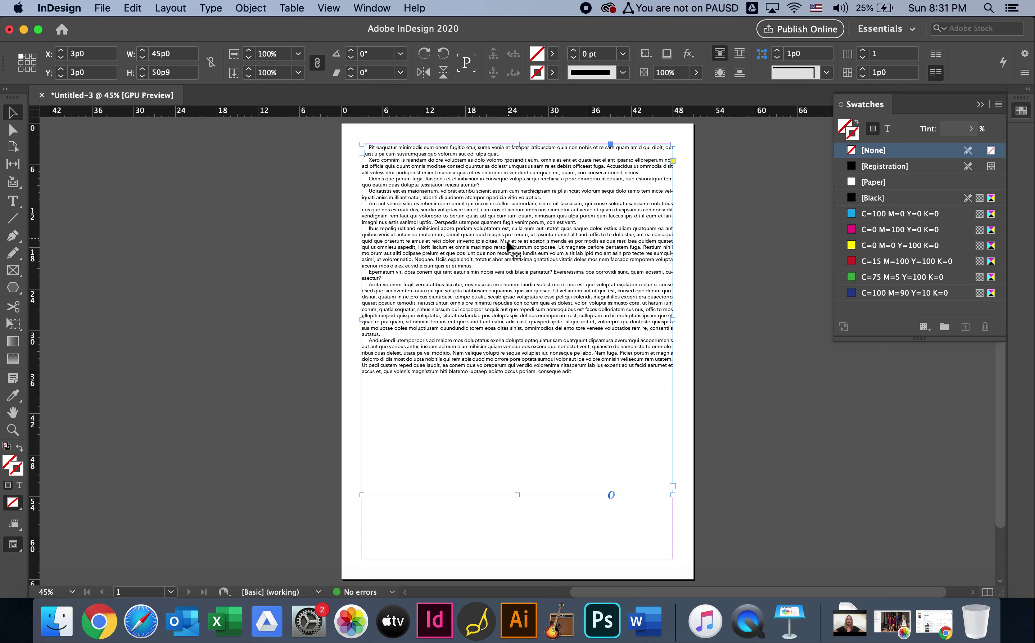
click(13, 201)
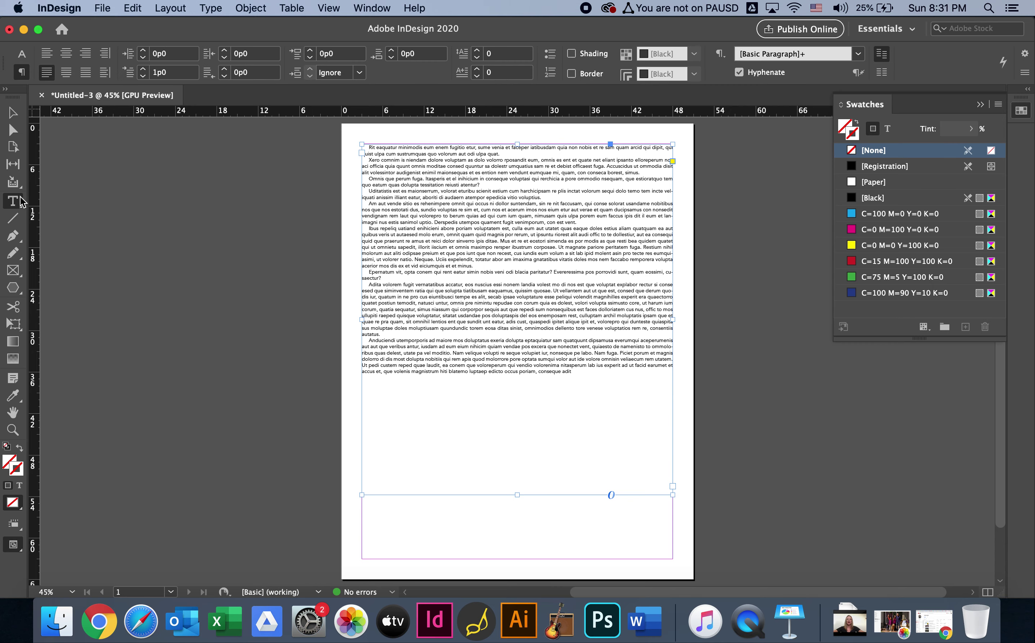
click(584, 370)
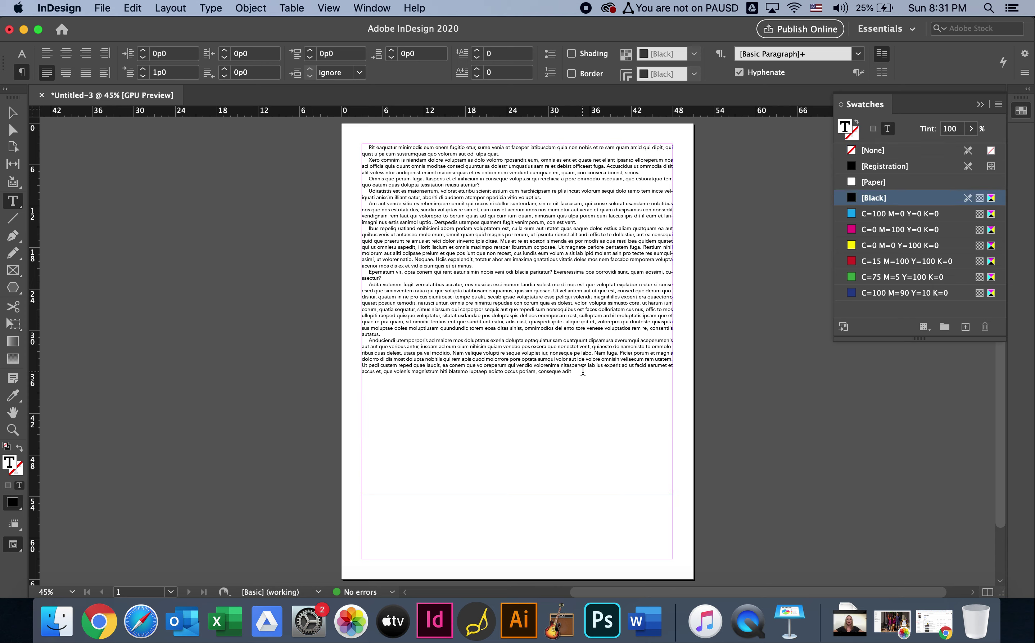
right_click(583, 370)
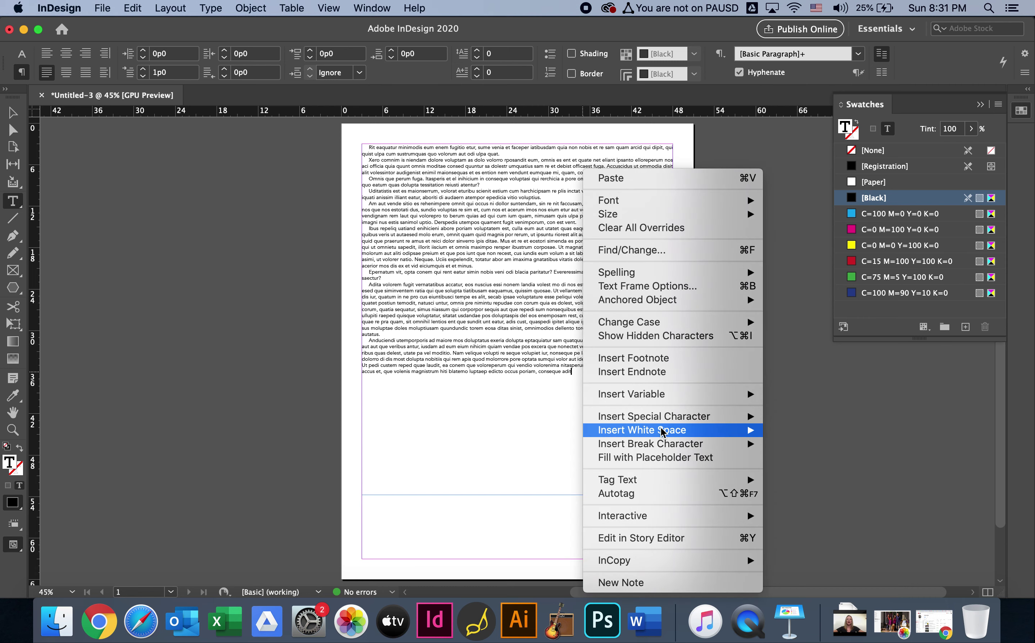
click(664, 458)
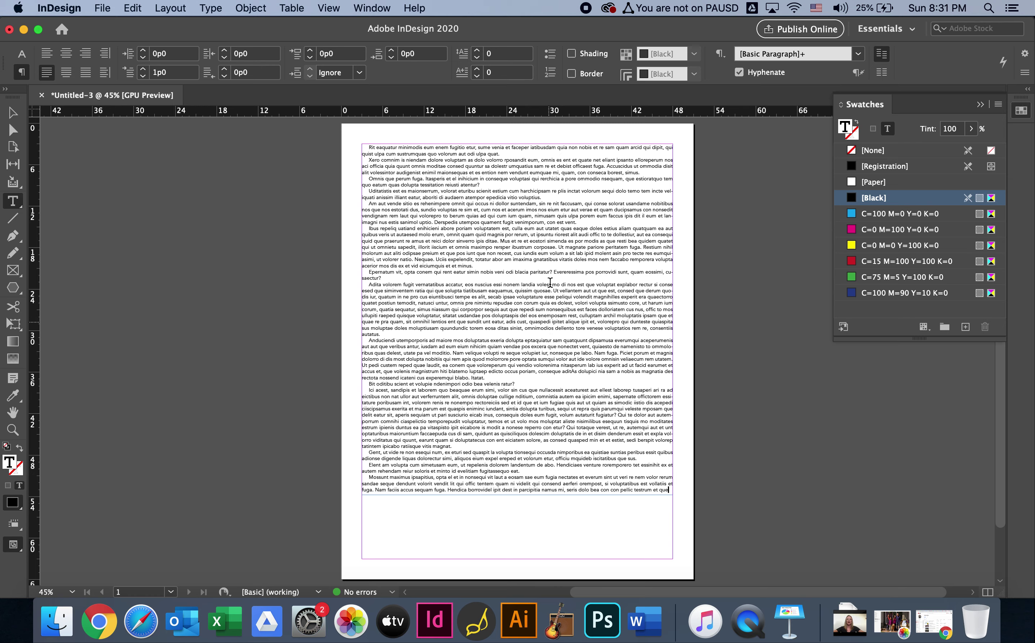
click(13, 113)
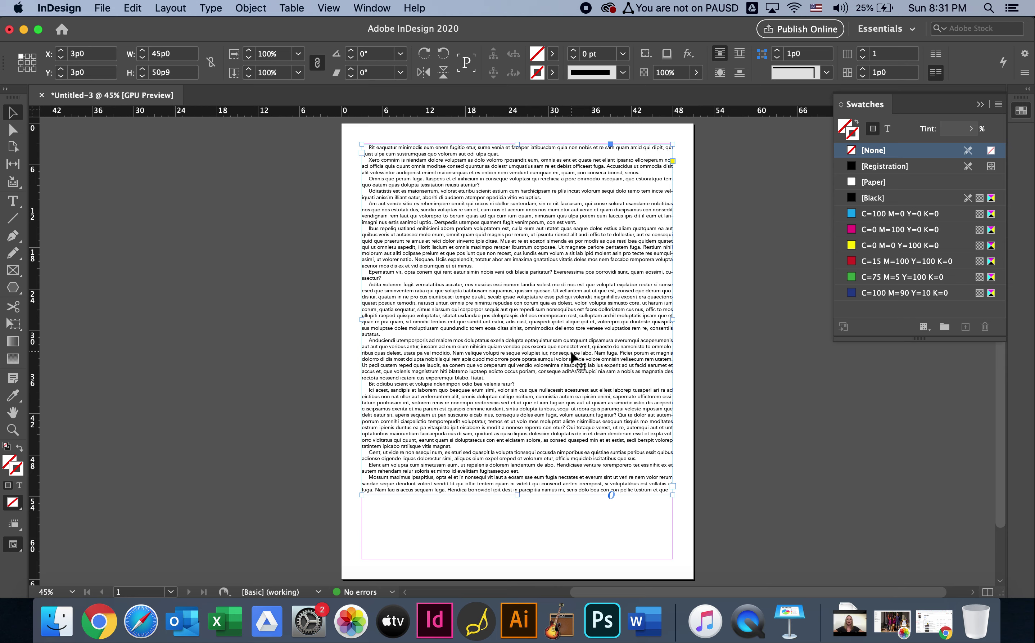
Split the placeholder text frame into three columns in its Text Frame Options, with the preview turned on.
click(235, 396)
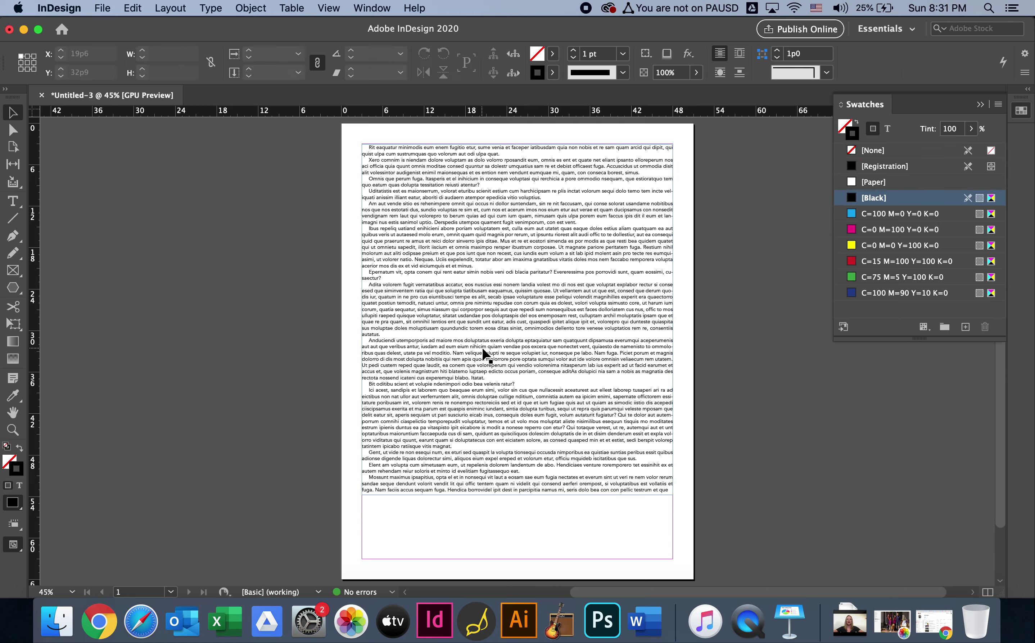
click(492, 354)
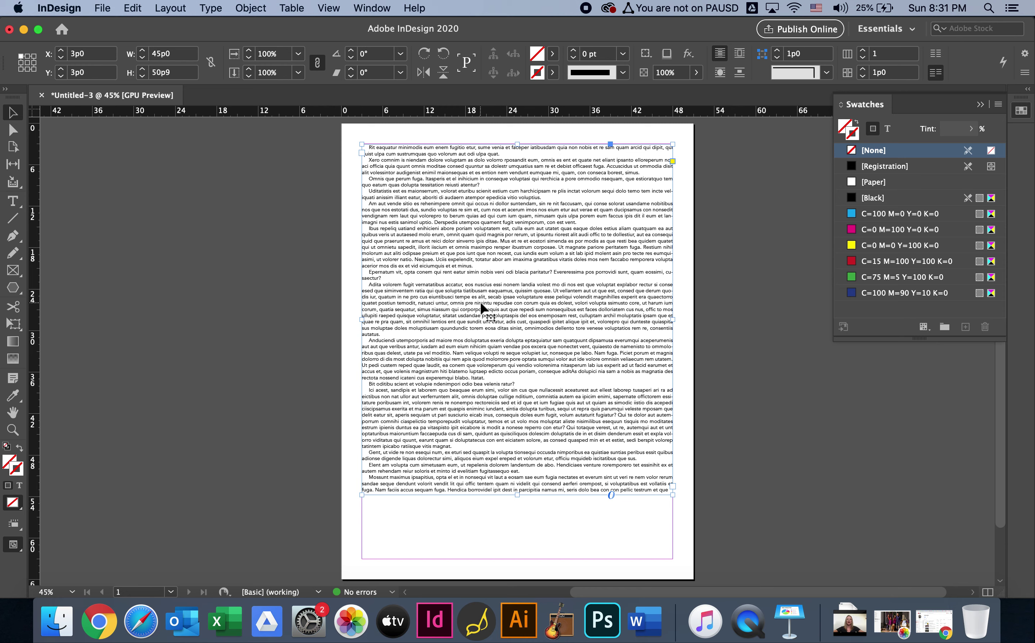
right_click(476, 313)
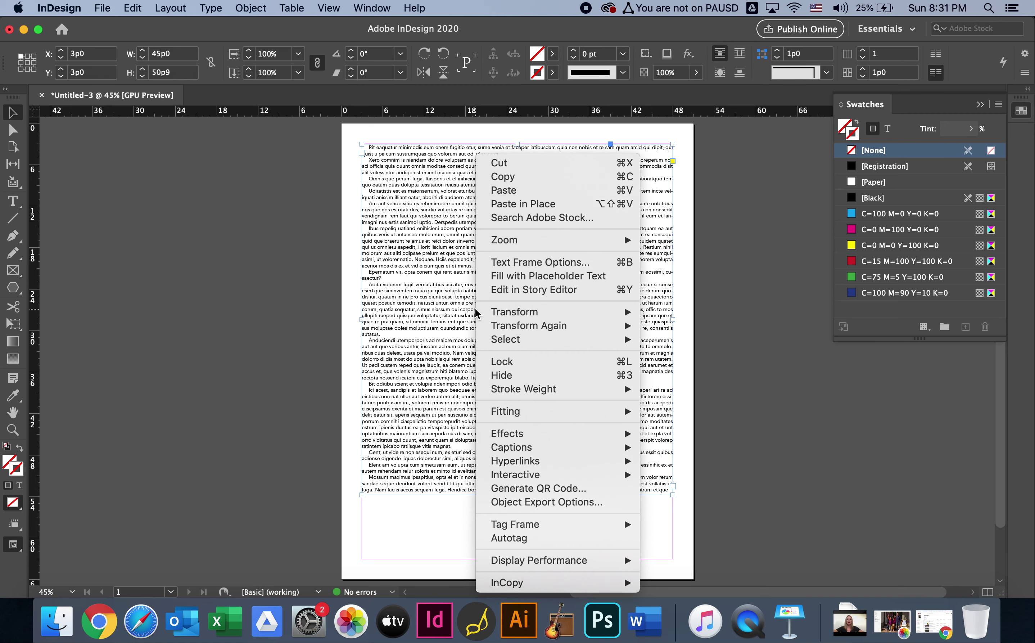
mouse_move(511, 326)
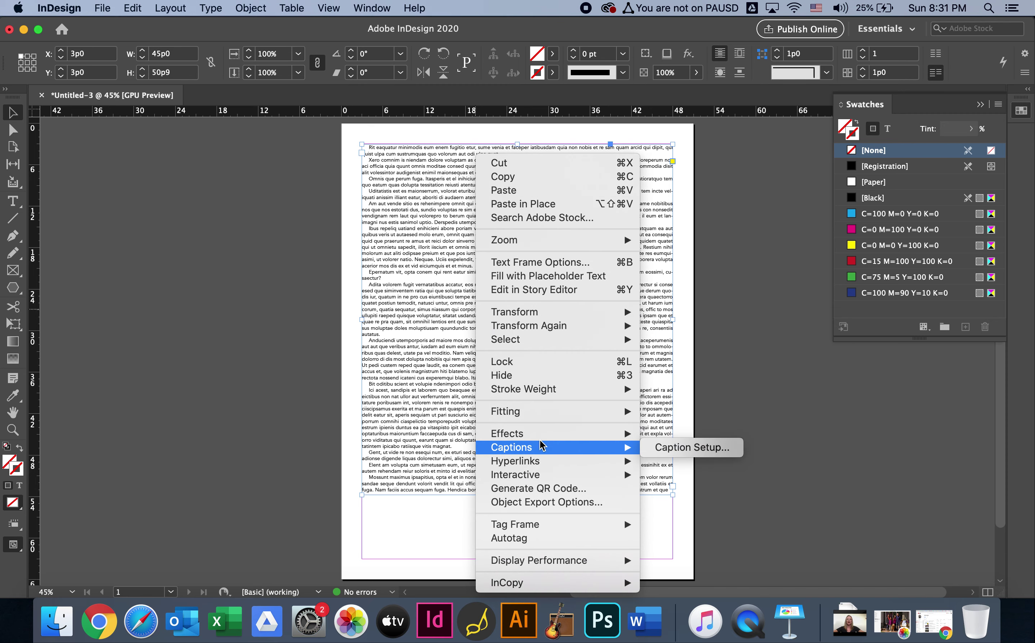
mouse_move(540, 441)
mouse_move(536, 421)
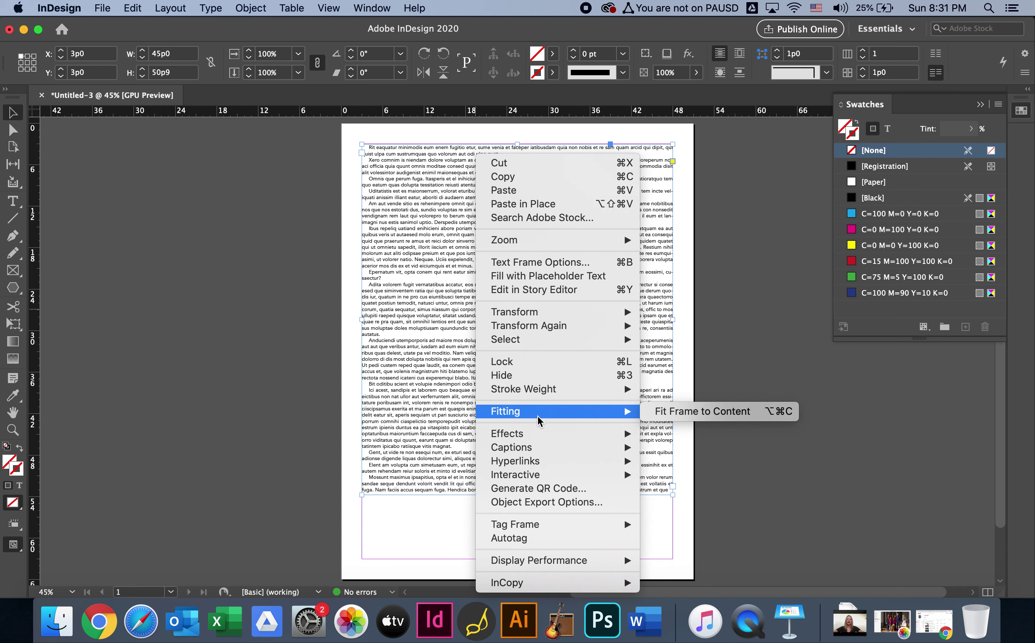
click(532, 263)
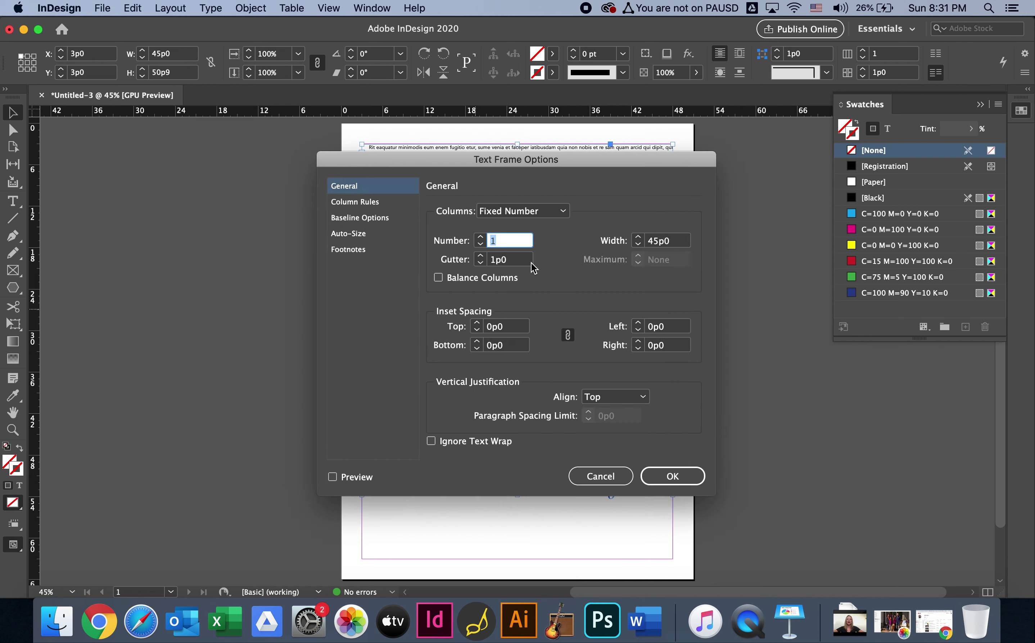
drag(518, 164, 212, 176)
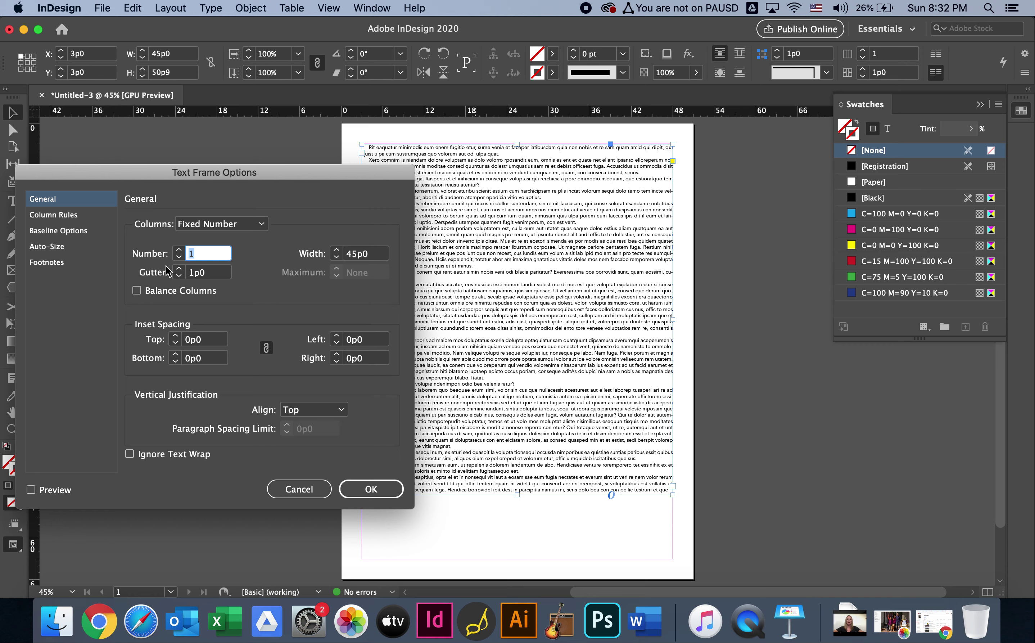
click(180, 253)
click(179, 251)
click(32, 490)
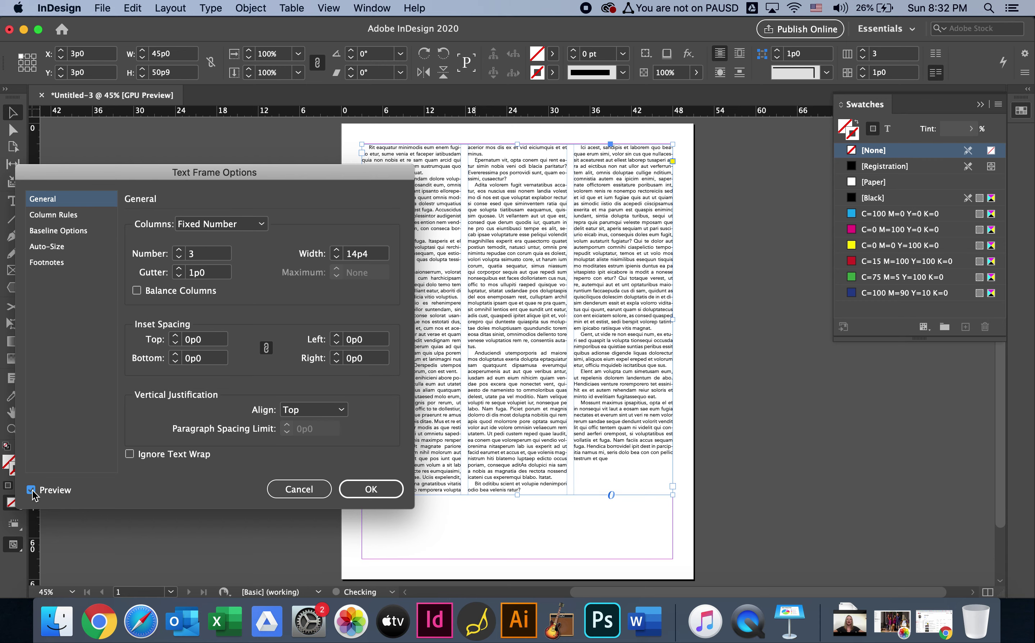
click(371, 489)
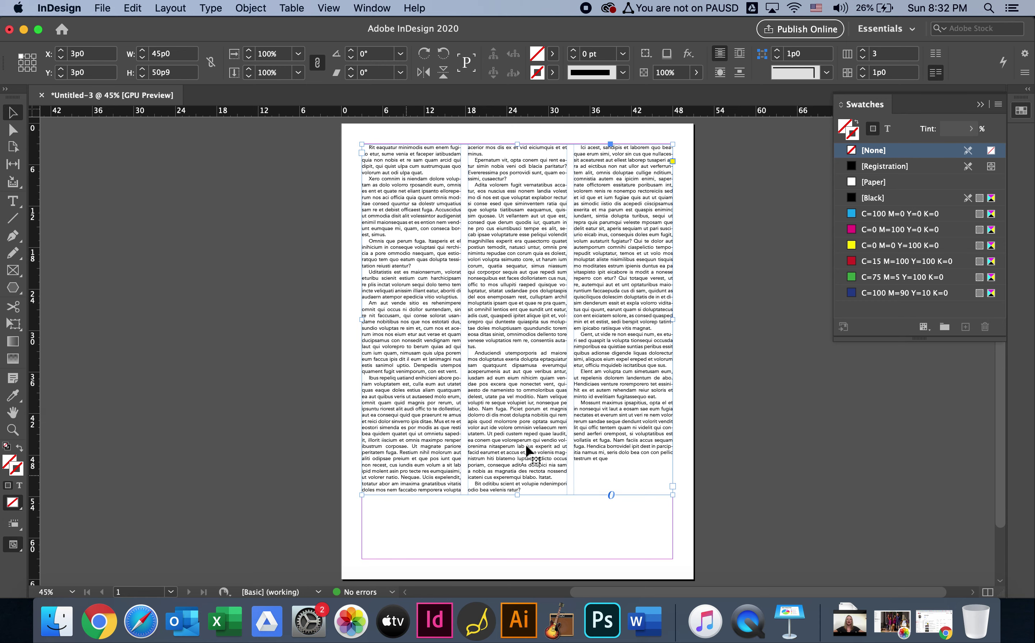
click(754, 366)
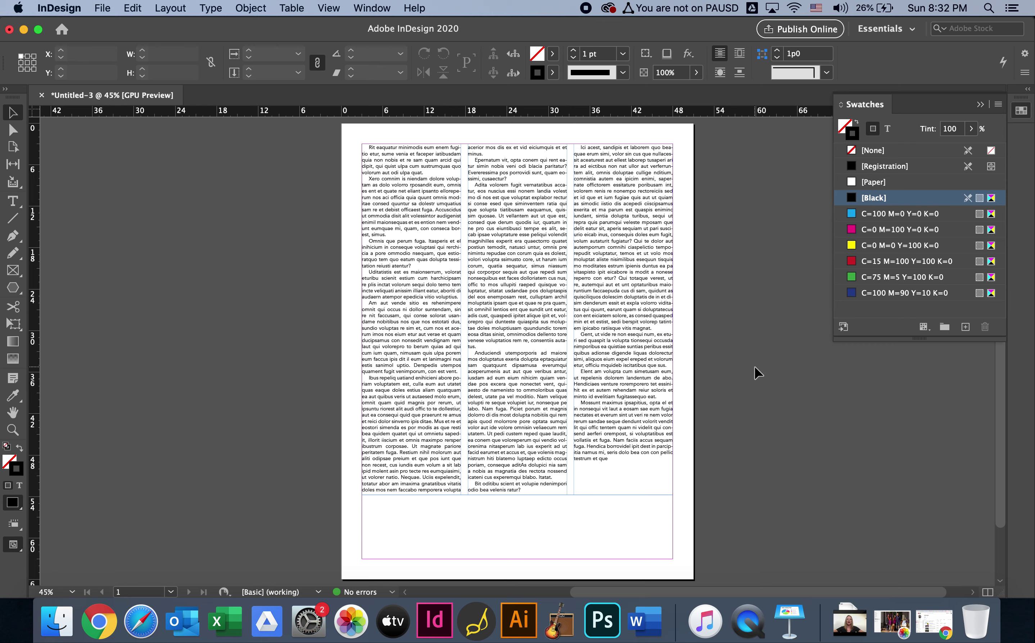
Shorten the three-column text frame to a height of 35p7.5 and flow its overset text into a new frame below.
click(573, 396)
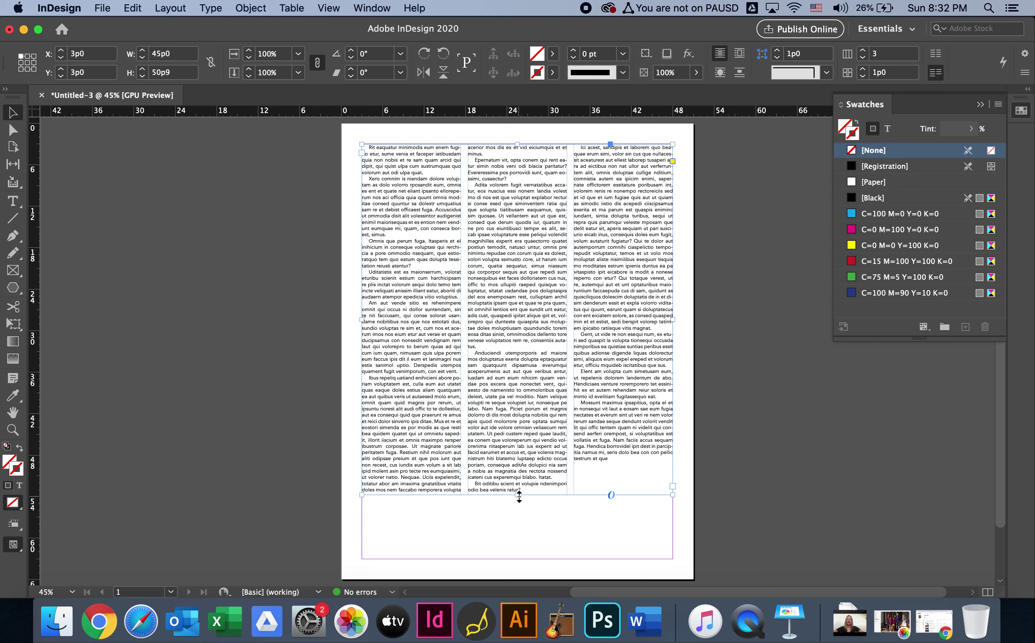
drag(518, 493, 518, 390)
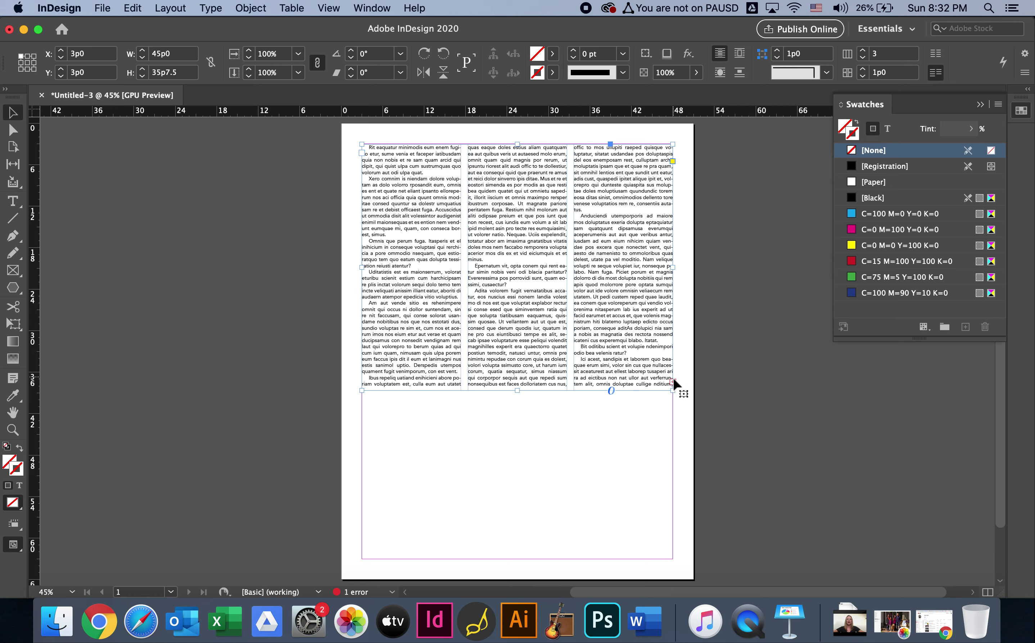
click(673, 380)
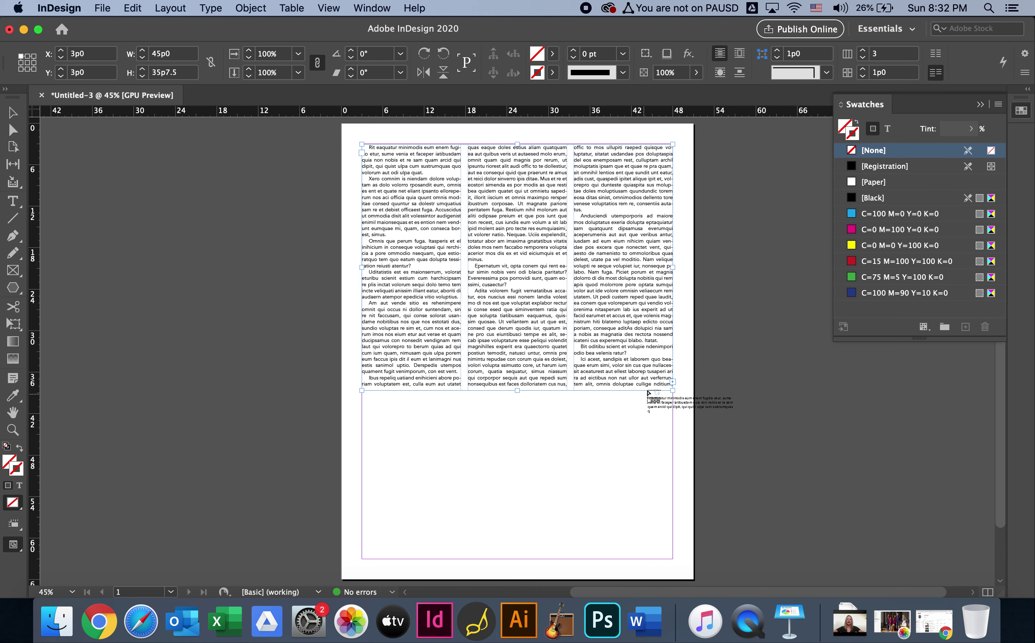
click(362, 416)
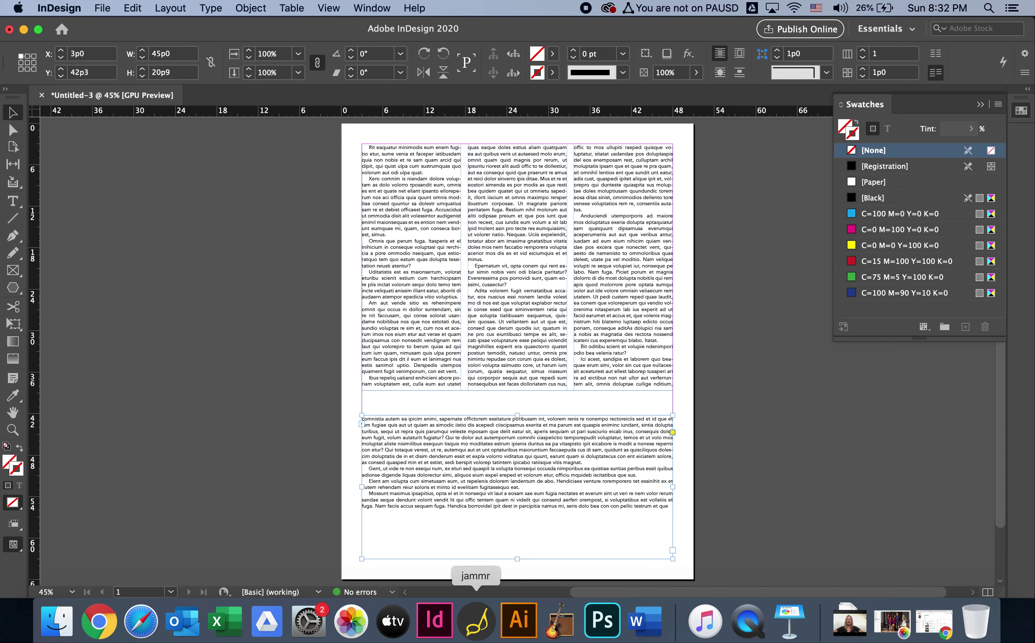
Undo placing the overset text below the columns and discard the loaded text cursor.
click(133, 8)
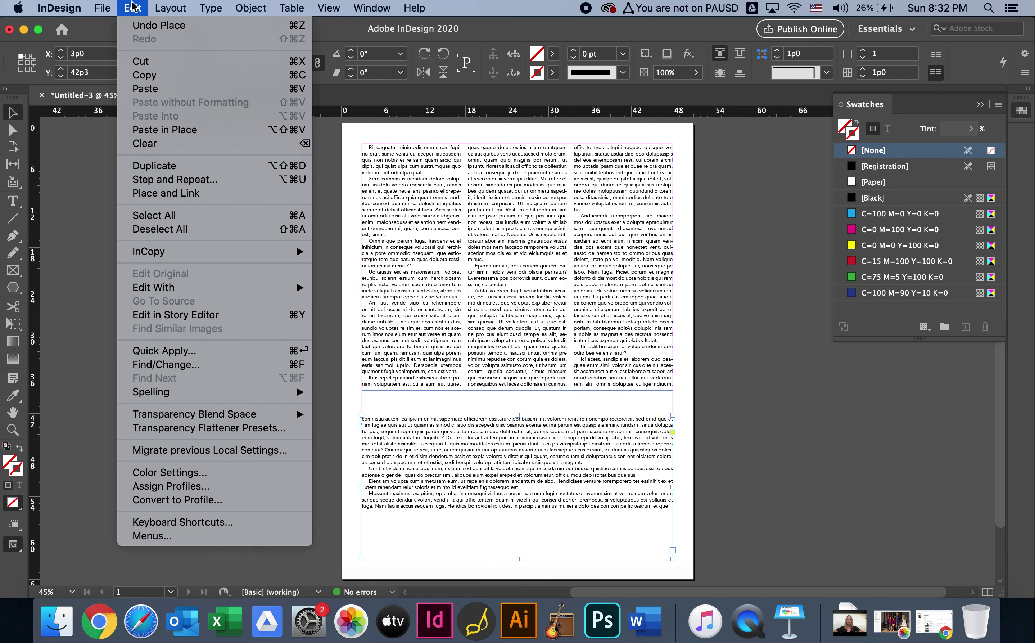
click(138, 27)
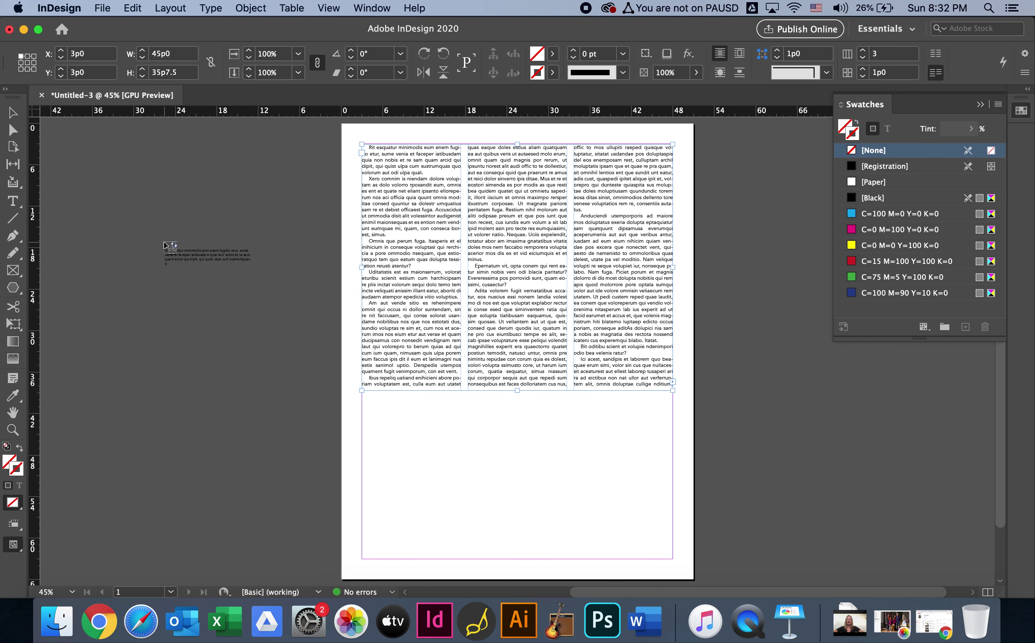
click(12, 114)
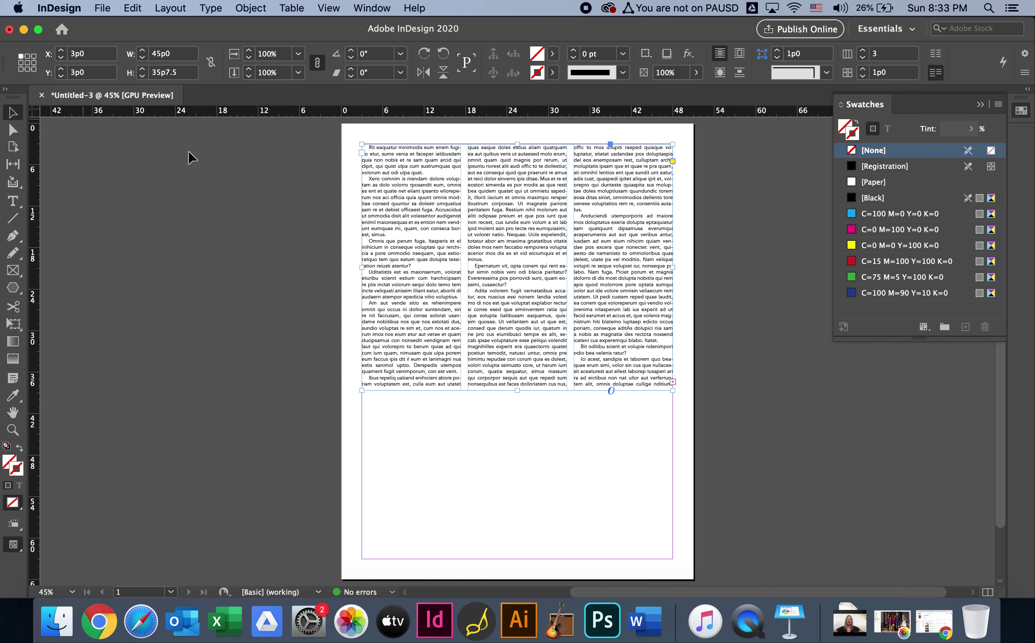
Extend the three-column text frame downward to a height of about 49p6.
click(622, 439)
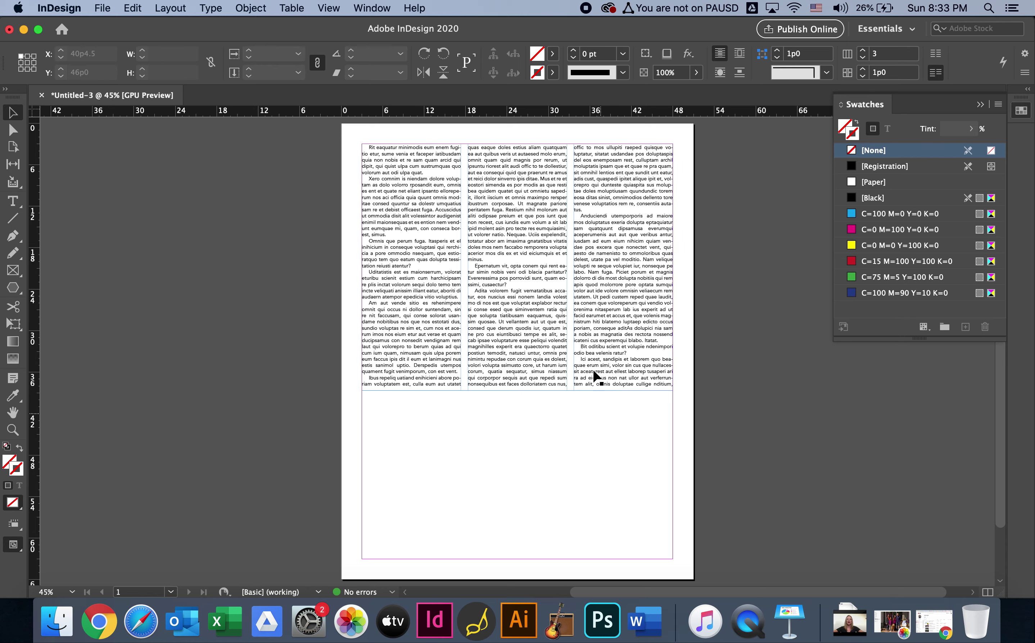
click(512, 387)
drag(517, 390, 518, 487)
click(521, 514)
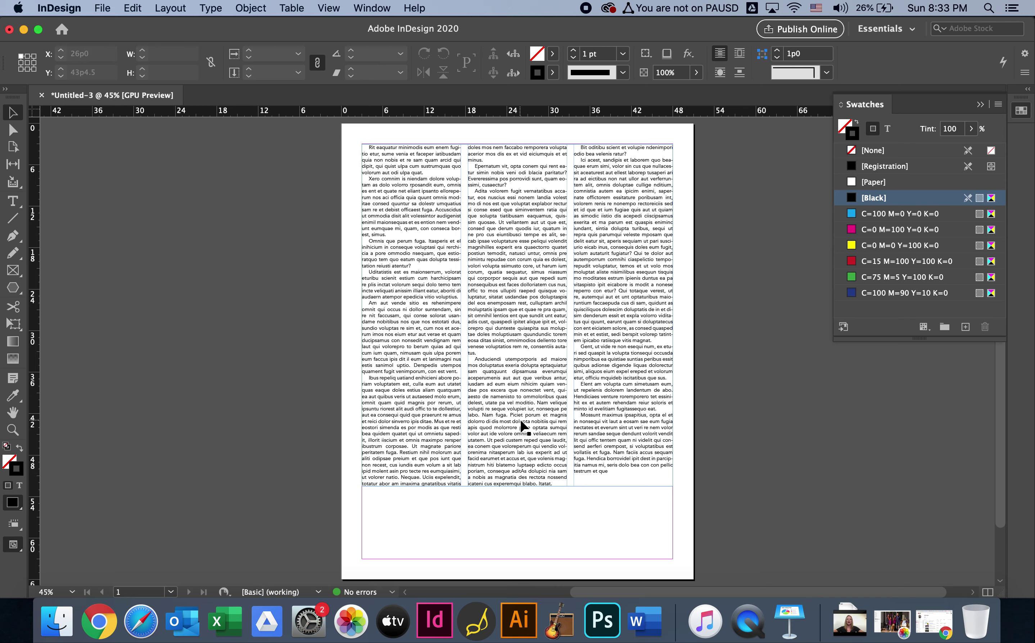
Insert three extra paragraph breaks in the body text, one in the second column and two in the third.
double_click(510, 413)
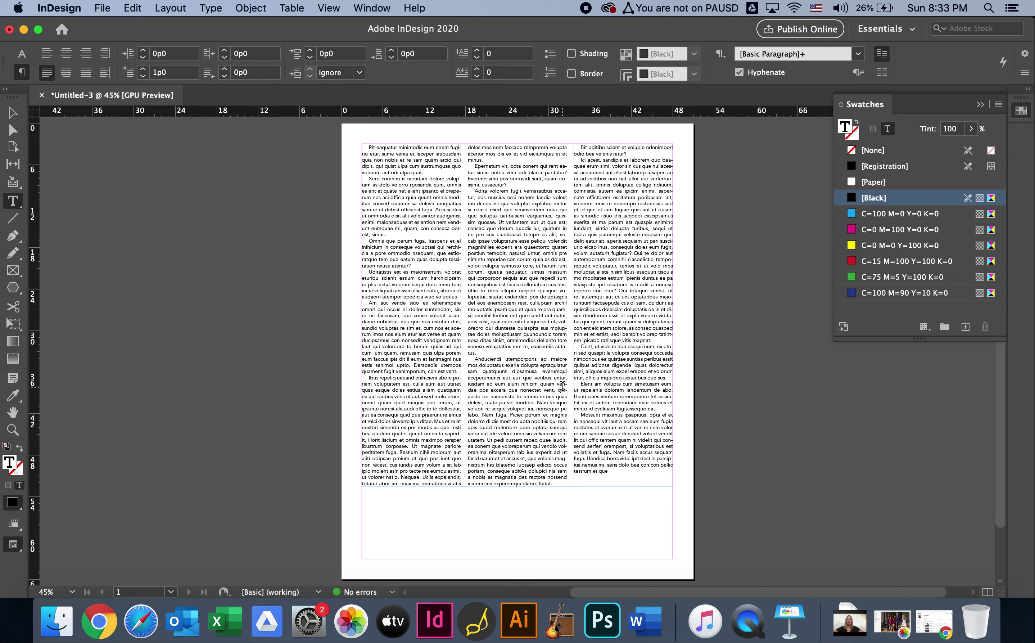
key(Return)
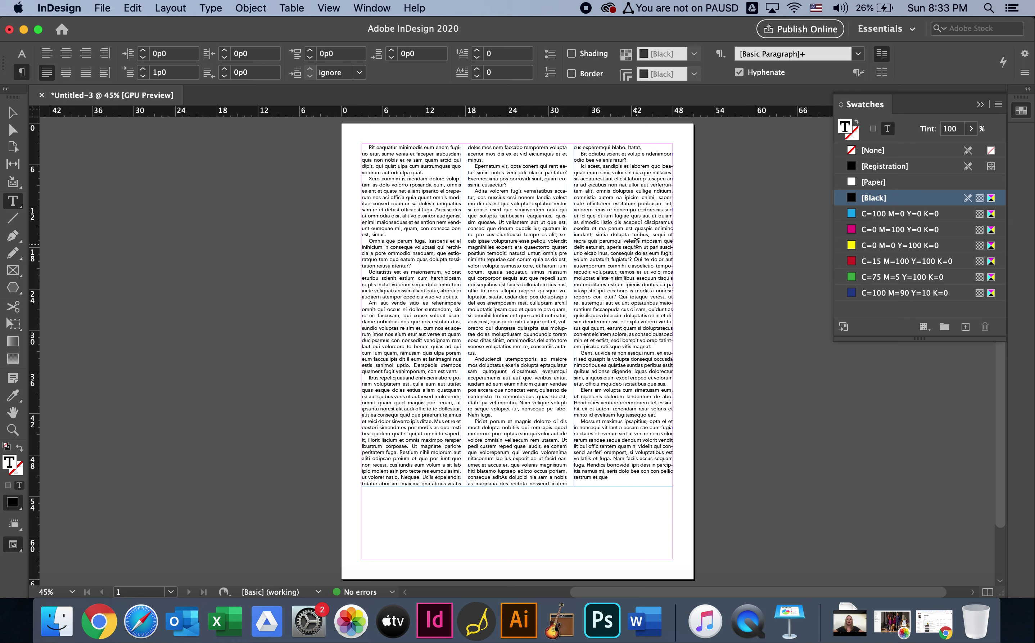
click(609, 245)
key(Return)
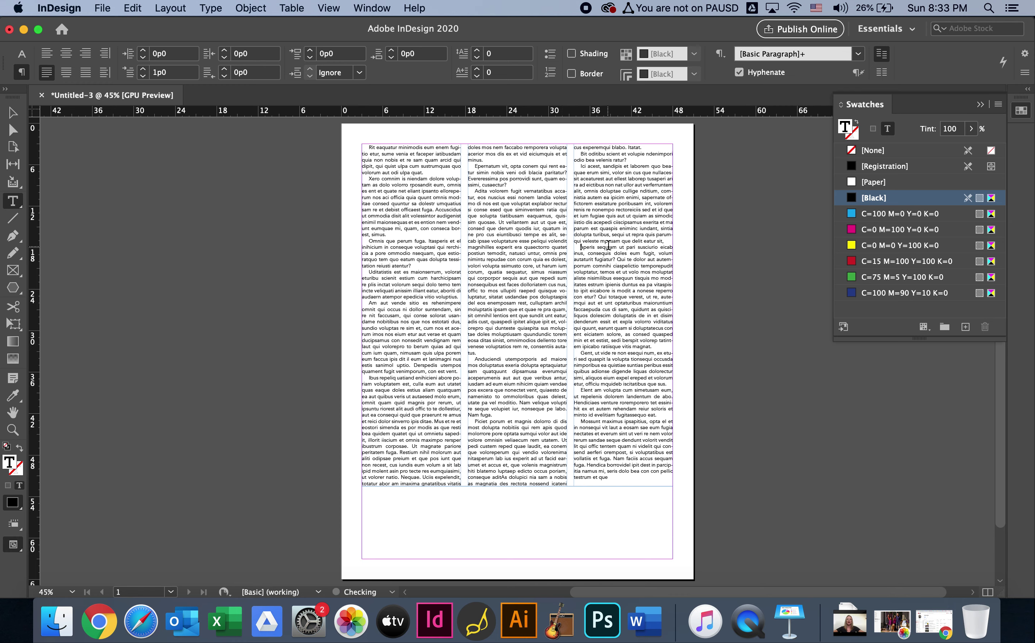
click(625, 284)
key(Return)
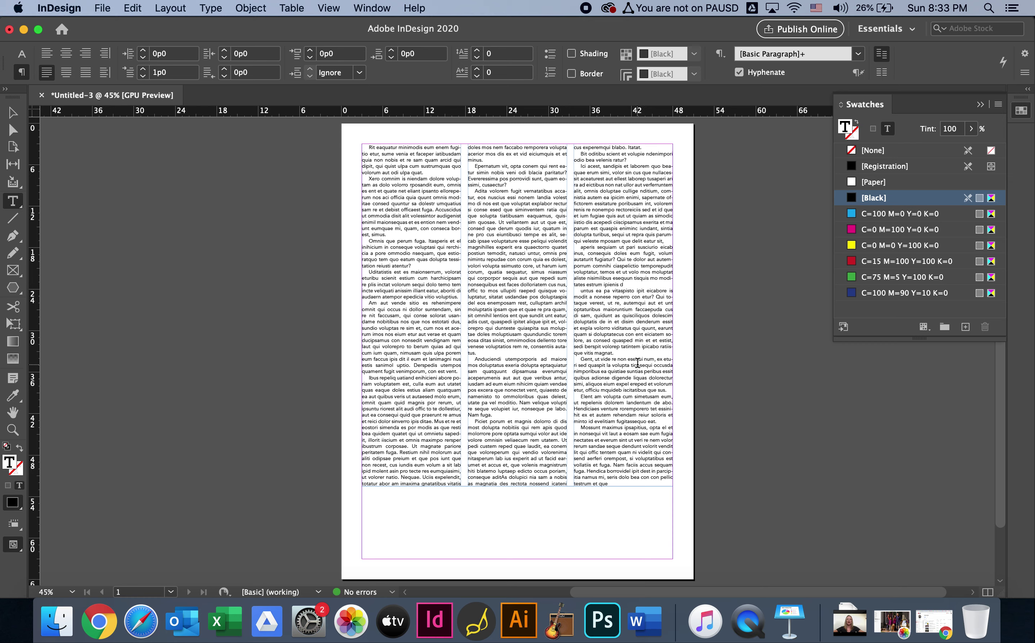
Move the three-column text frame straight down to a Y position of 9p8 and deselect it.
click(12, 114)
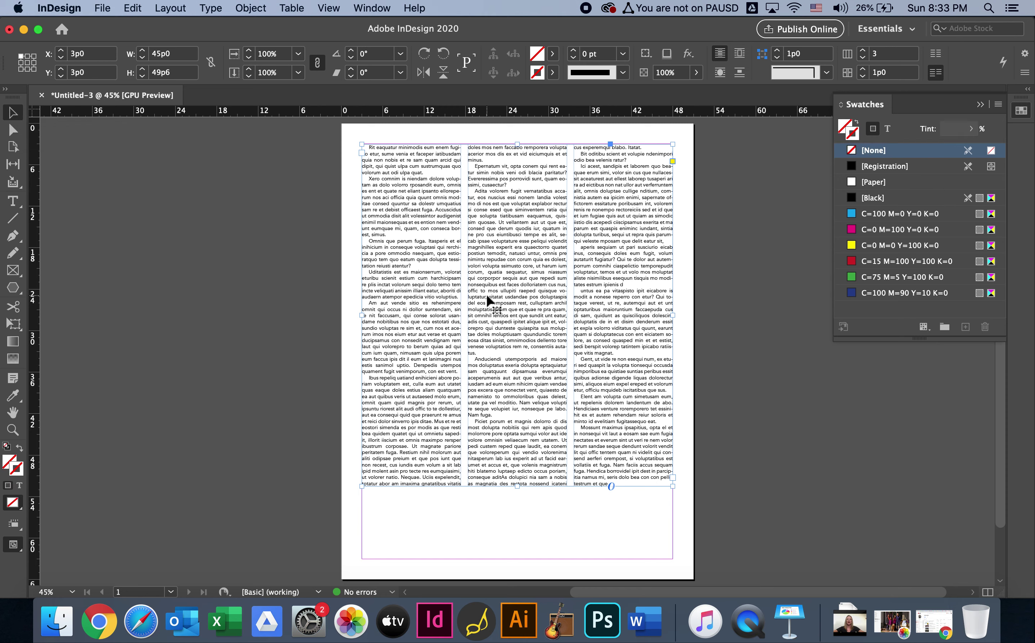
key(shift+Down)
key(shift+Down)
key(shift+Down)
key(shift+Down)
key(shift+Down)
key(shift+Down)
key(shift+Down)
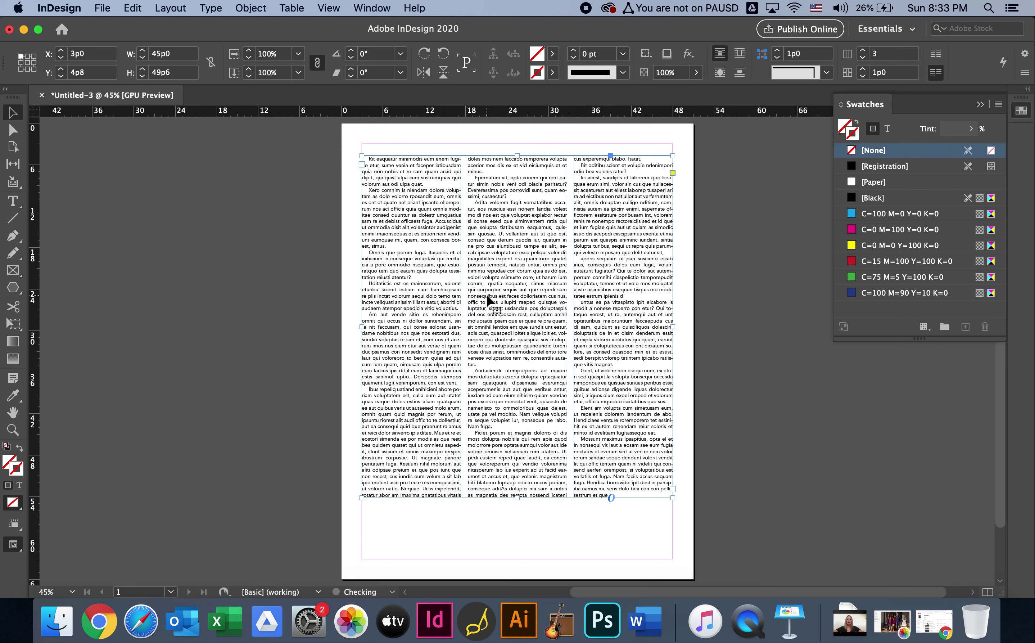
key(shift+Down)
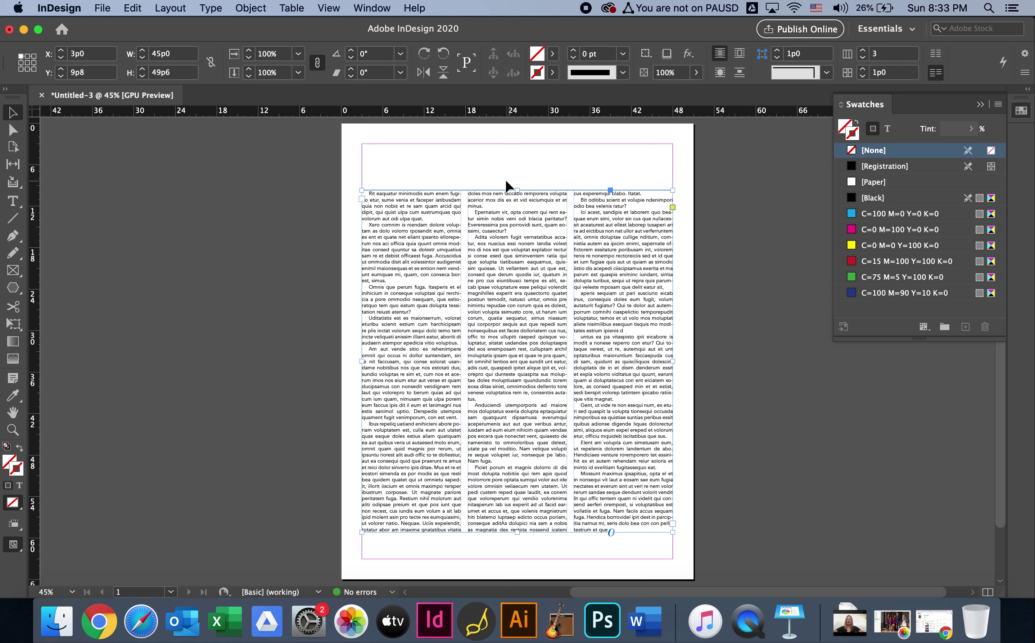
click(473, 170)
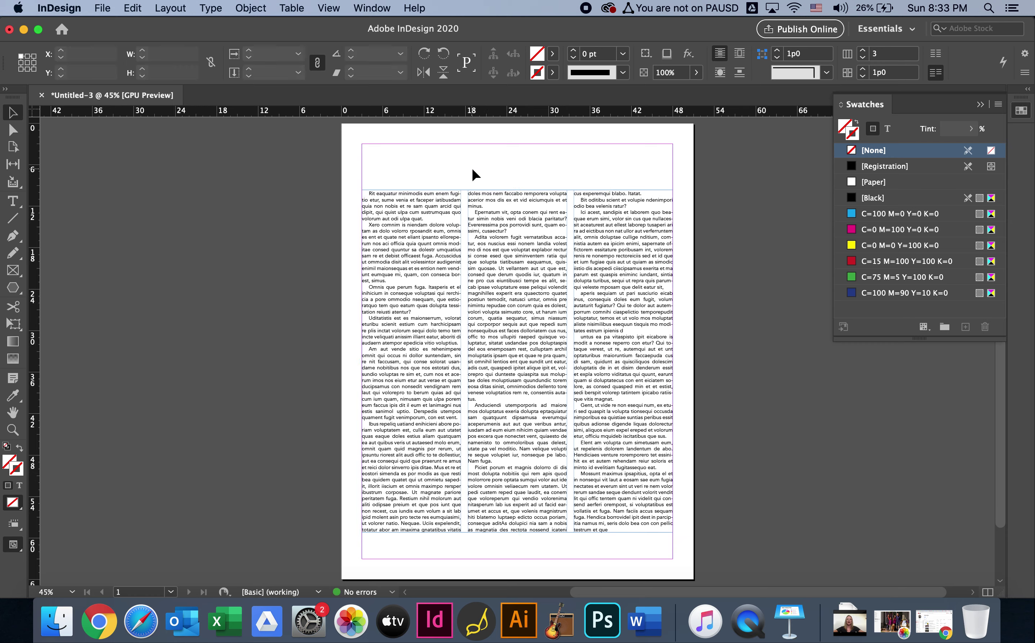
Create a text frame across the full margin width above the columns and enter "This is a great headline".
click(13, 201)
drag(363, 147, 673, 183)
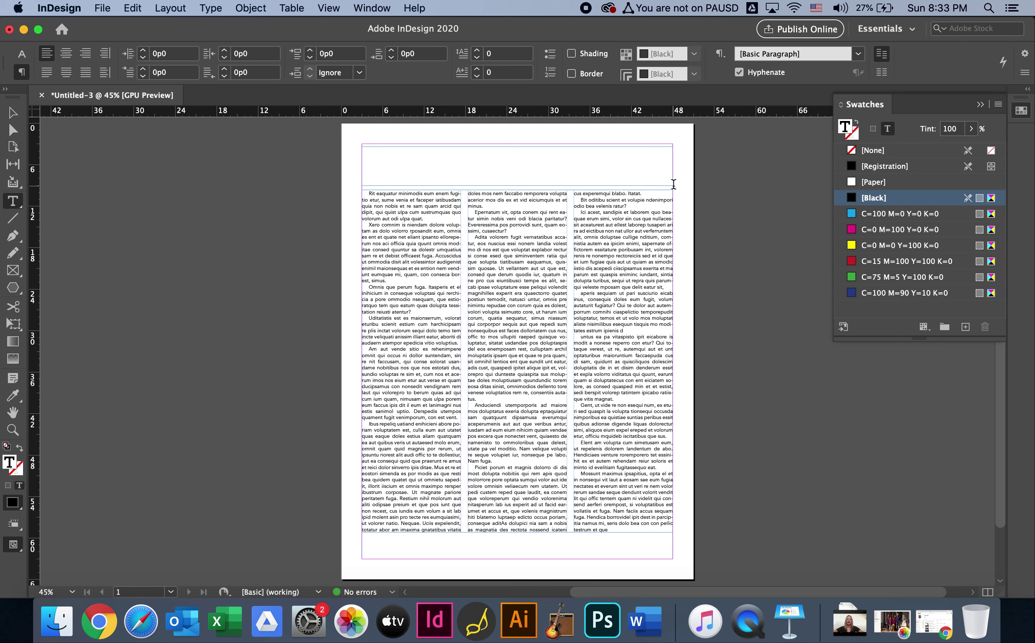
text(This is a great headline)
Enlarge all of the headline text to 58 pt.
key(super+a)
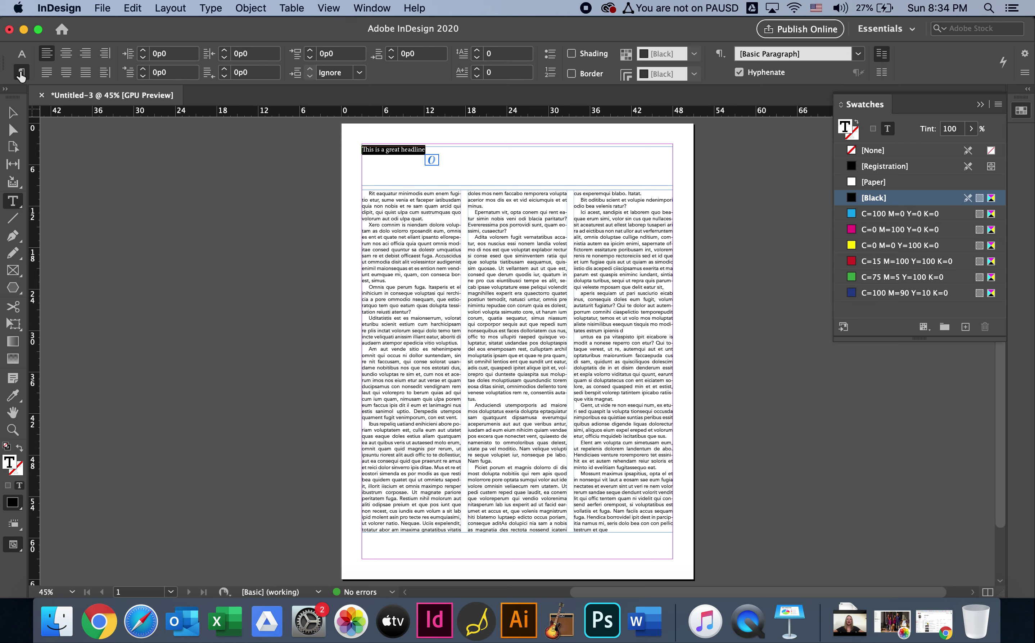
click(21, 56)
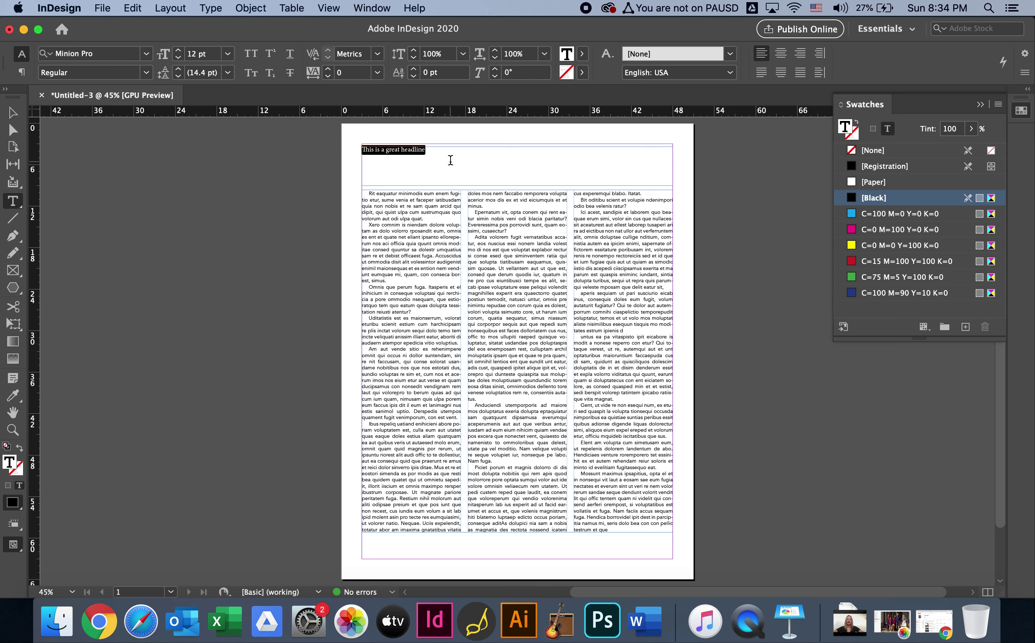
key(super)
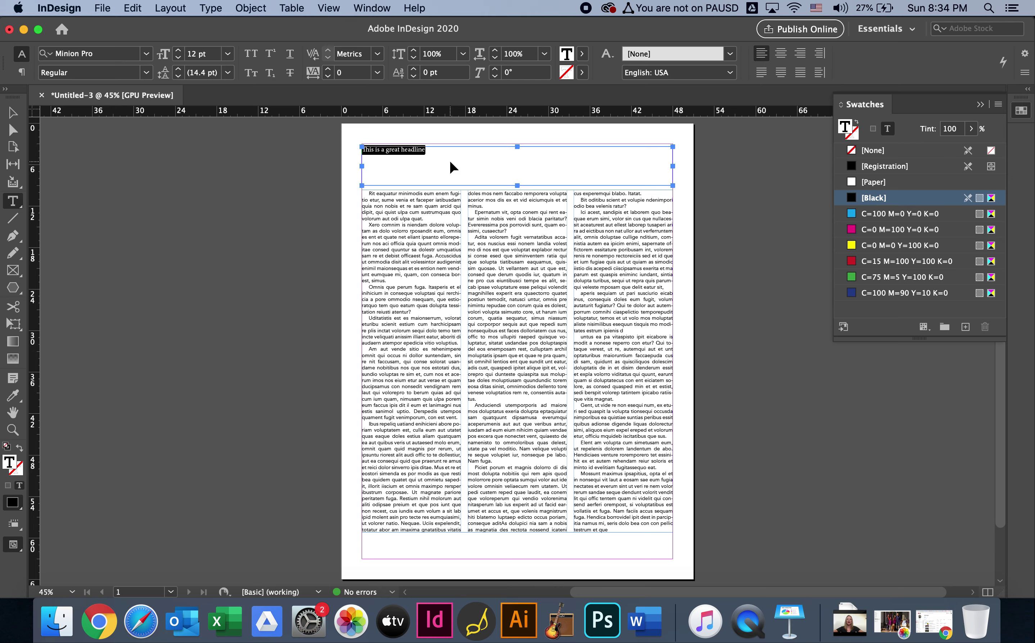
key(super+shift+period)
key(super+shift+period)
key(super+shift+period)
key(super+shift+period)
key(super+shift+period)
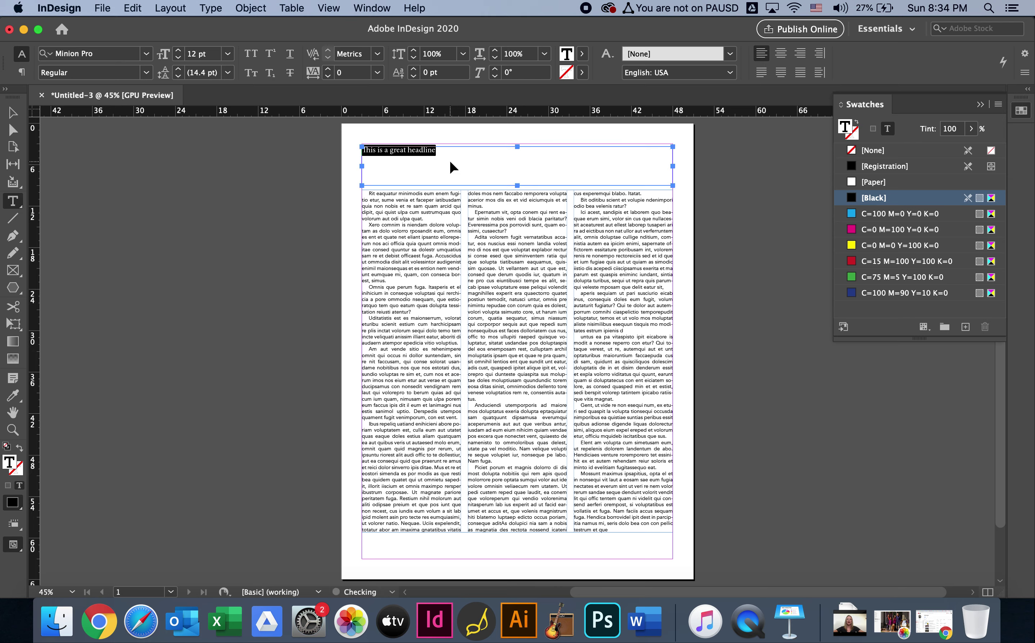
key(super+shift+period)
key(super+shift+period)
key(super+shift+period)
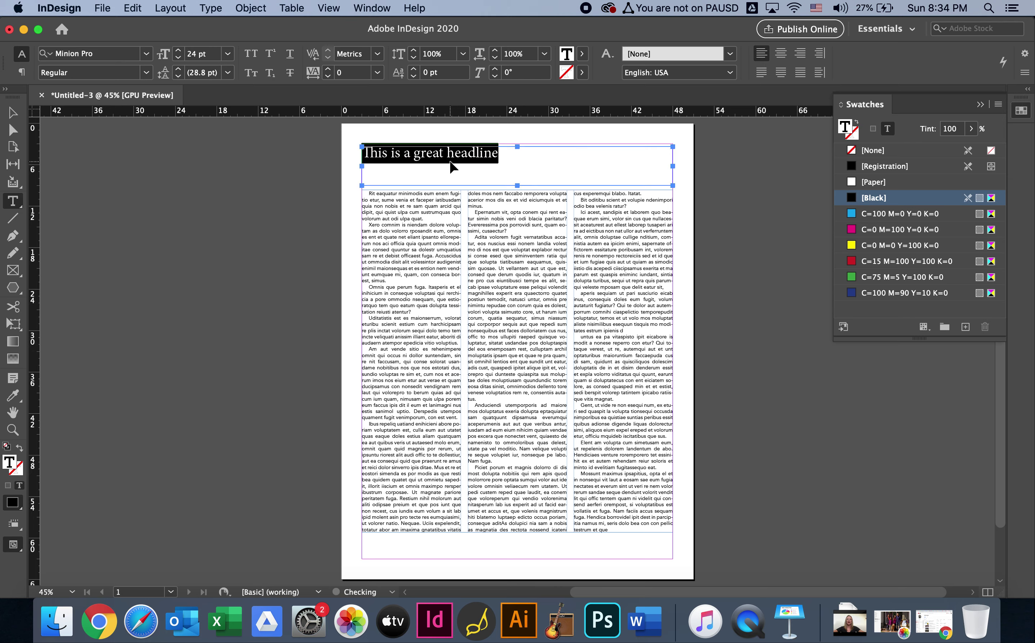
key(super+shift+period)
key(super+shift+period)
key(super+shift+period)
key(super+shift+period)
key(super+shift+period)
key(super+shift+period)
key(super+shift+period)
key(super+shift+period)
key(super+shift+period)
key(super+shift+period)
key(super+shift+period)
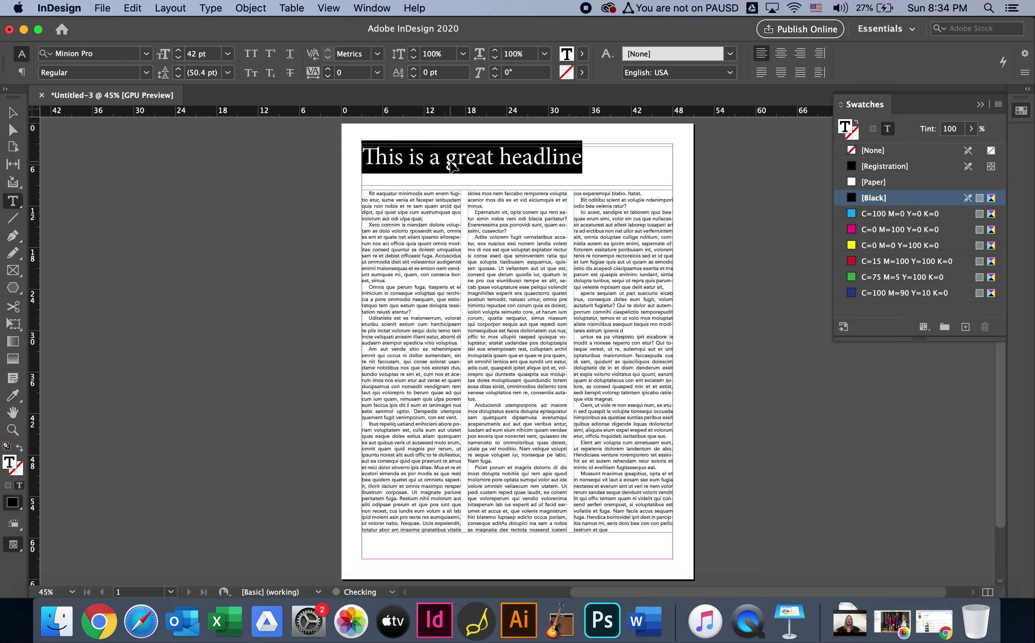
key(super+shift+period)
key(super+shift+period)
key(super+shift+period)
key(super+shift+period)
key(super+shift+period)
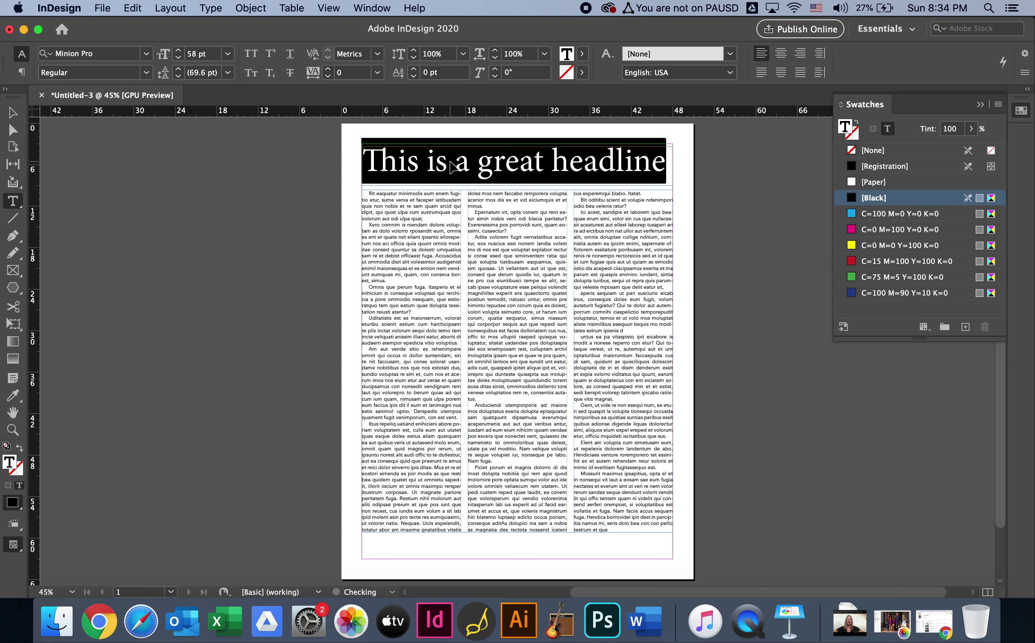
Deselect the headline text and lower the top edge of the three-column text frame to a Y position of 12p1.5.
key(super+shift+comma)
click(12, 112)
click(204, 229)
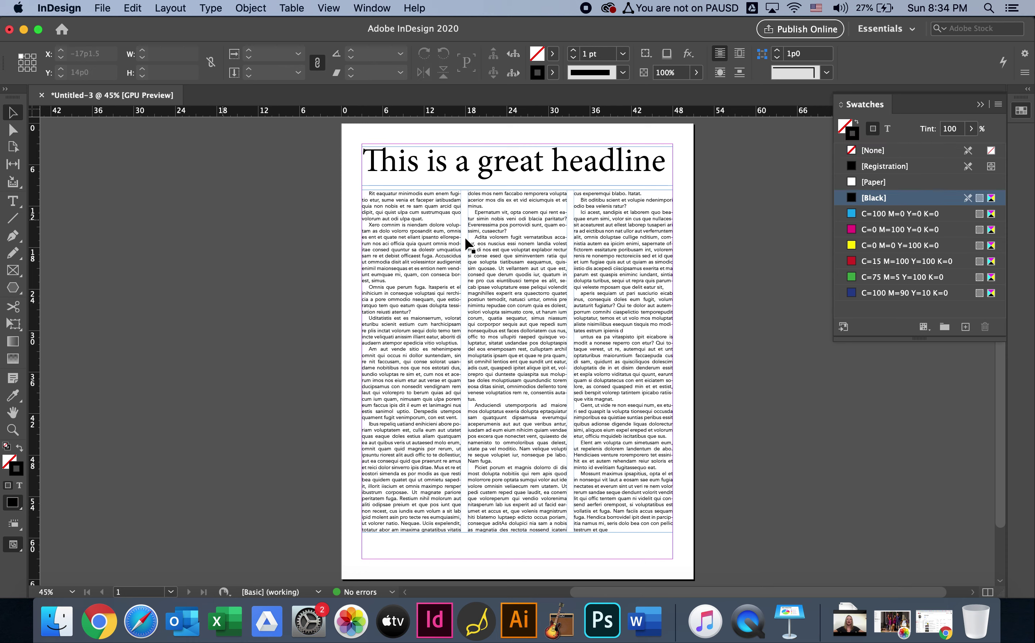
click(515, 164)
click(527, 276)
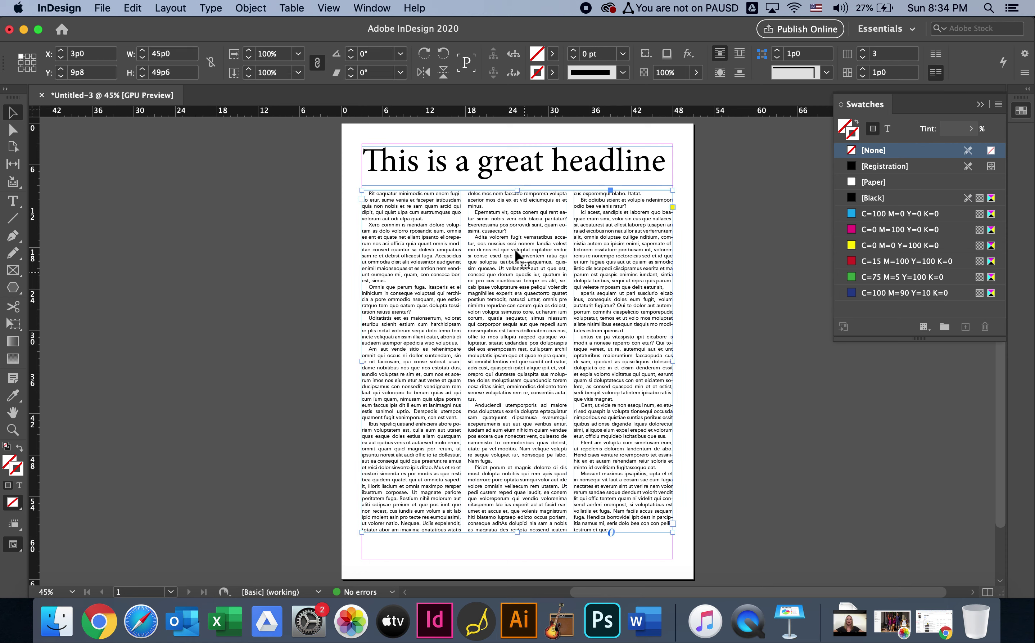
drag(517, 190, 518, 207)
Duplicate the headline frame over the columns and change the copy's wording to "This is a great deck.".
click(504, 168)
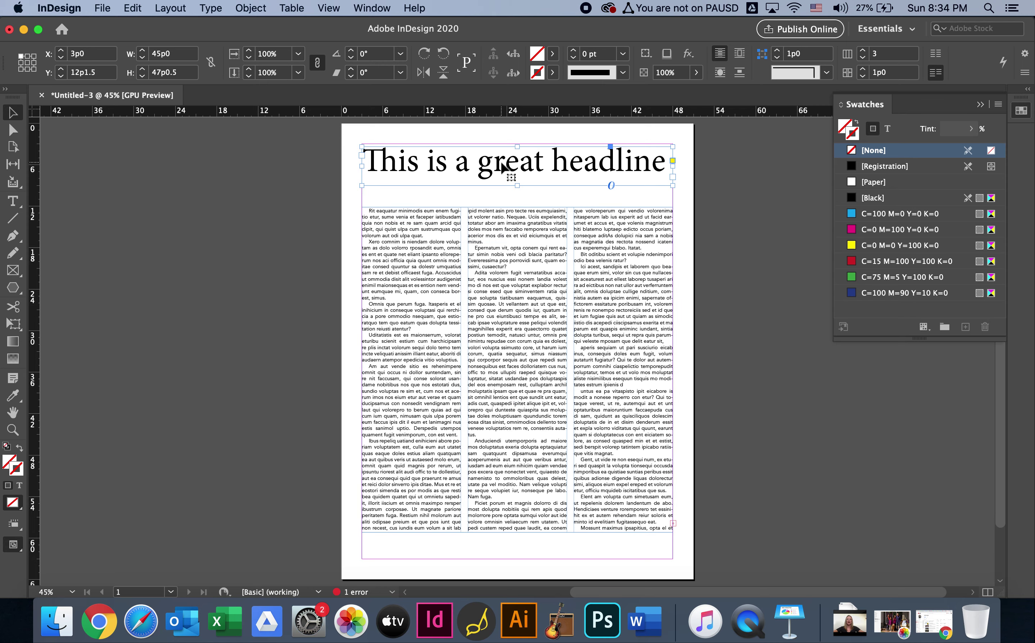
key(super+v)
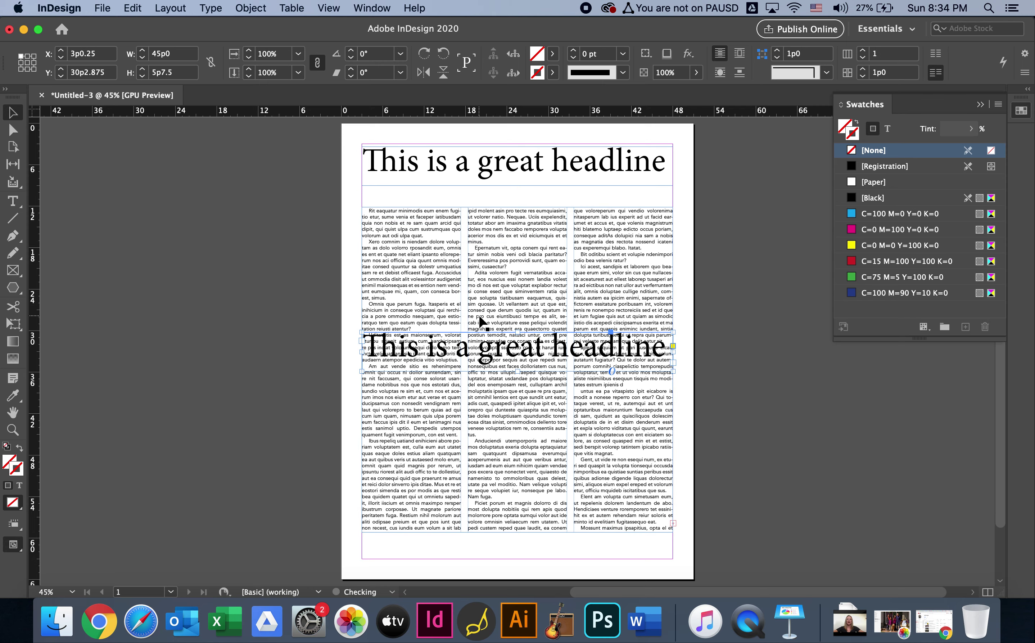
double_click(505, 345)
triple_click(503, 344)
click(608, 346)
double_click(607, 347)
text(deck.)
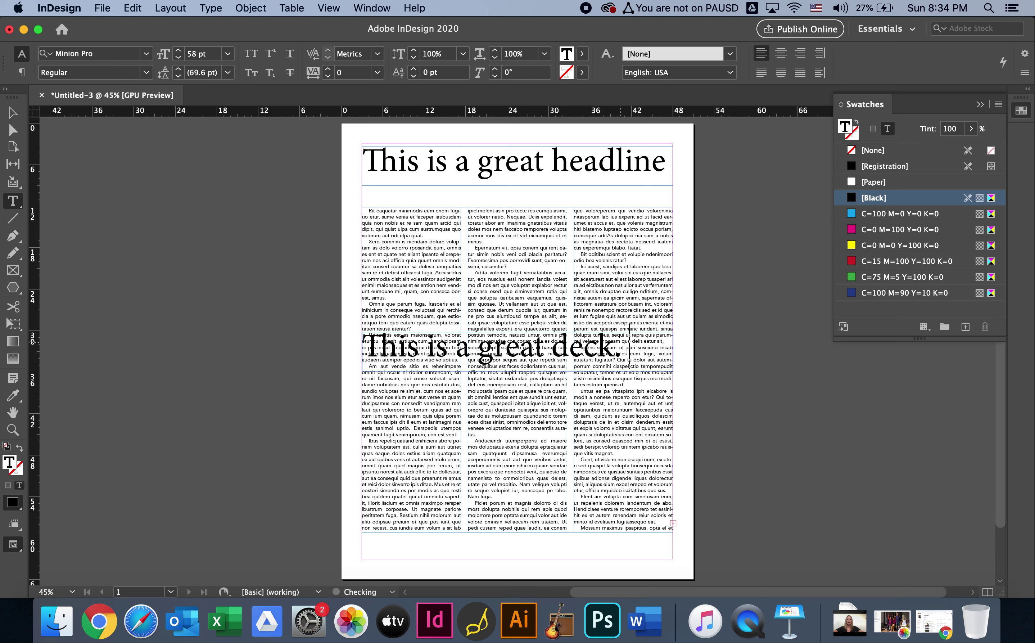
Fill the deck frame with five repeats of its sentence in smaller type and enlarge the frame to about 45p7 by 18p3.
key(super+a)
key(Right)
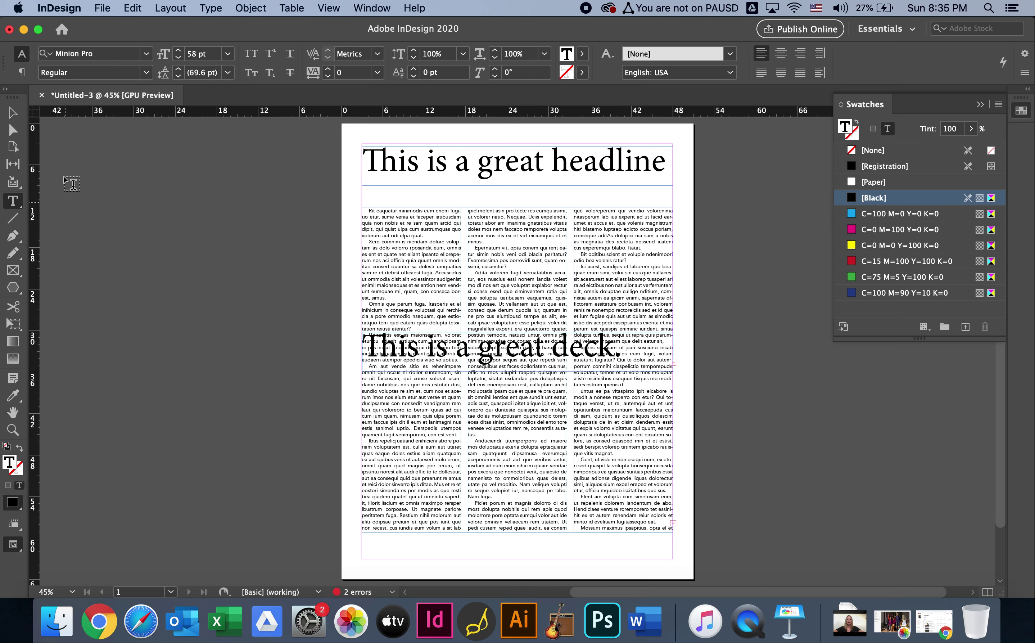
click(12, 112)
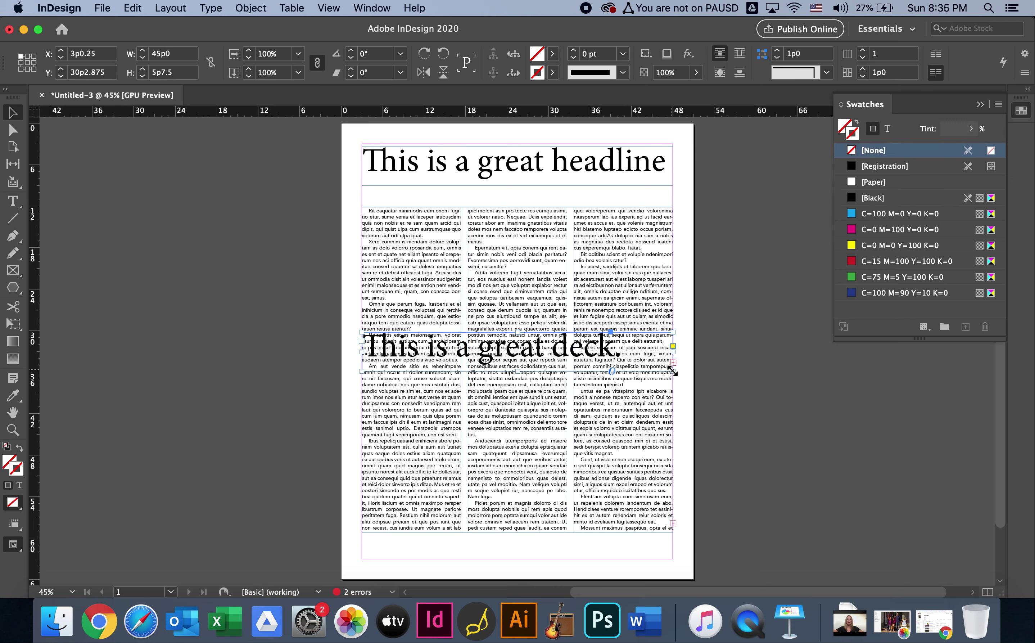
drag(671, 370, 679, 460)
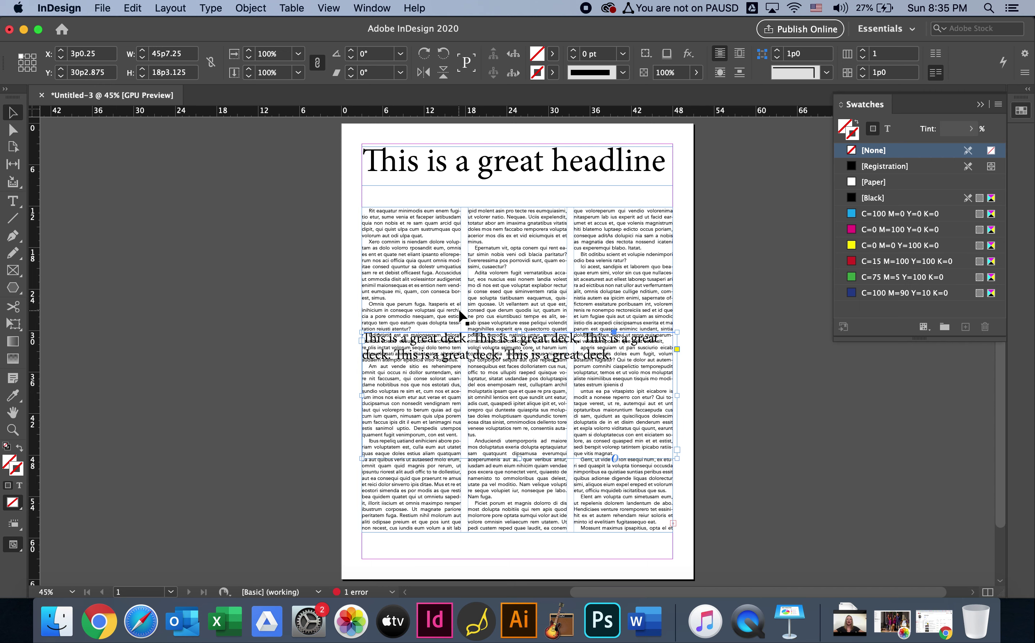
Move the deck frame up directly beneath the headline to Y 8p6.875 and shorten it to a height of 5p7.5.
key(shift+Up)
key(shift+Up)
key(shift+Up)
key(shift+Up)
key(shift+Up)
key(shift+Up)
key(shift+Up)
key(shift+Up)
key(shift+Up)
key(shift+Up)
key(shift+Up)
key(shift+Up)
key(shift+Up)
key(shift+Up)
key(shift+Up)
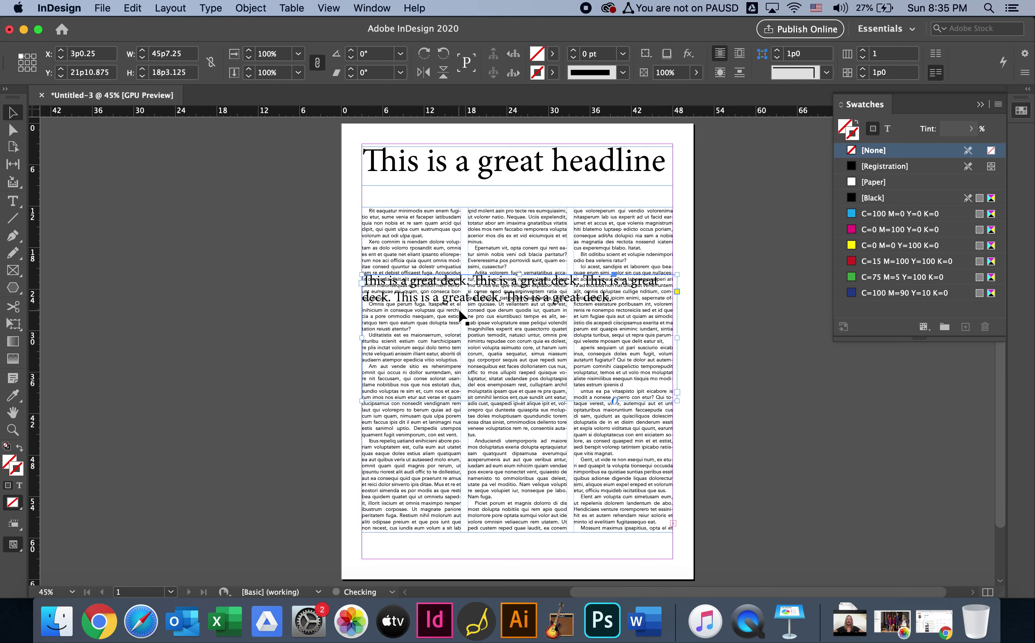
key(shift+Up)
key(shift+Up)
key(shift+Up)
key(shift+Up)
key(shift+Up)
key(shift+Up)
key(shift+Up)
key(shift+Up)
key(shift+Up)
key(shift+Up)
key(shift+Up)
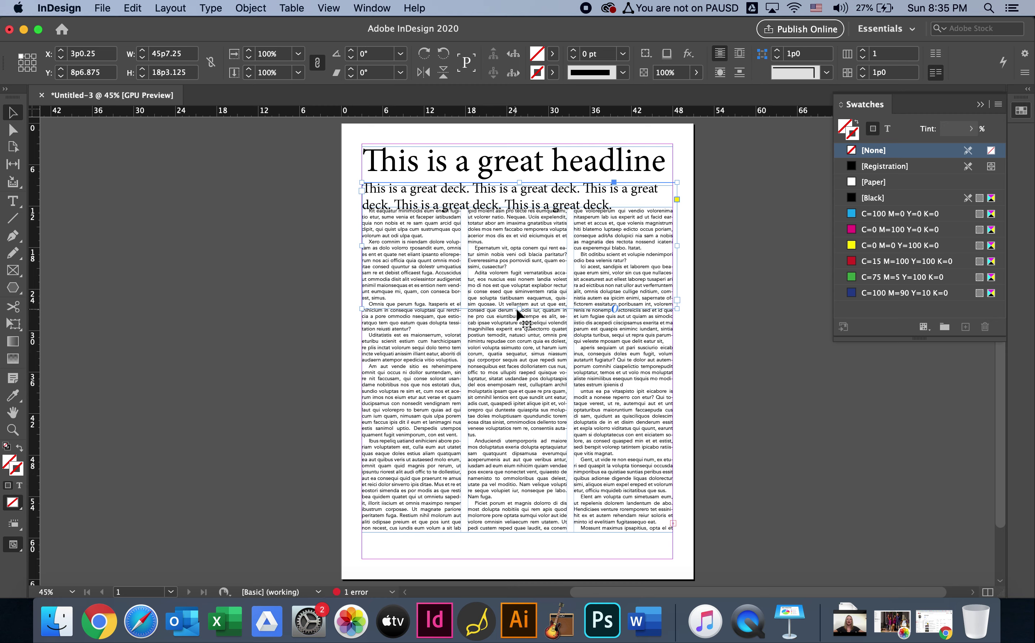
drag(520, 309, 516, 220)
Move the three-column text frame down to a Y position of 13p2.5, clear of the deck, and deselect it.
click(519, 272)
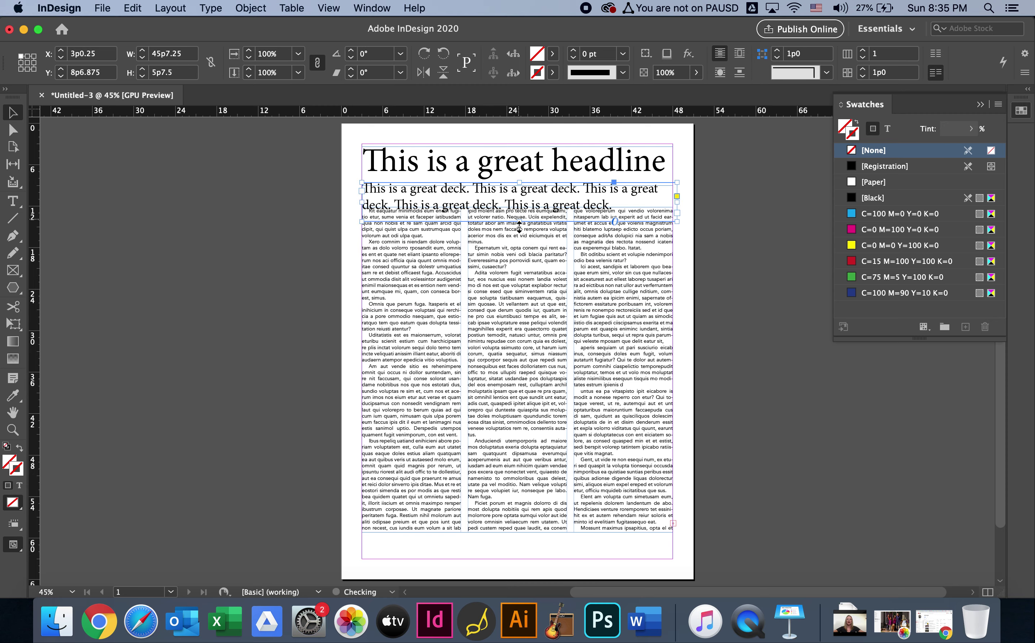
key(shift+Down)
key(Down)
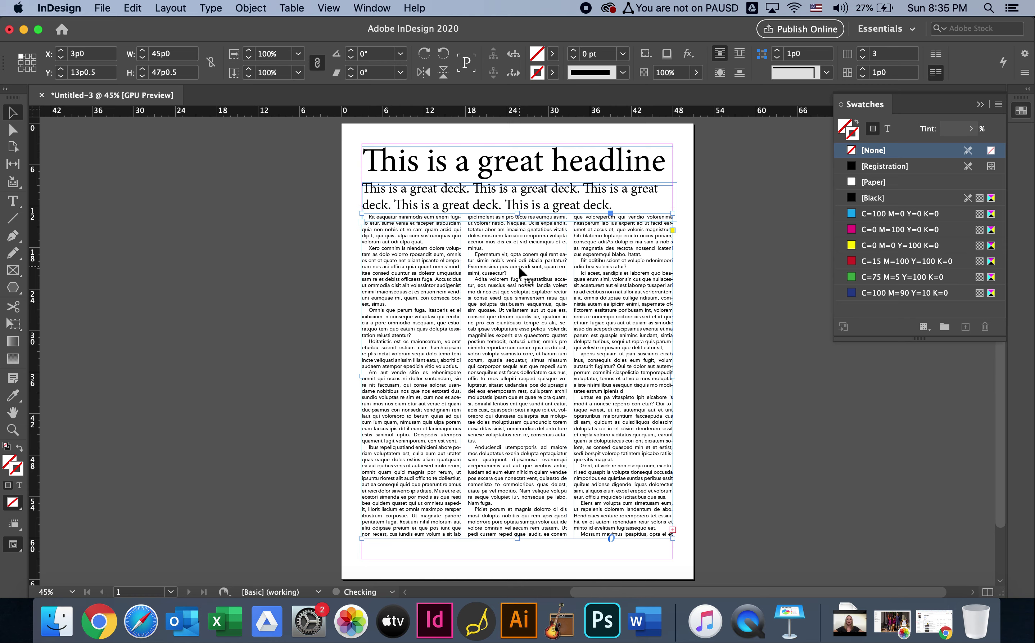
key(Down)
key(Down)
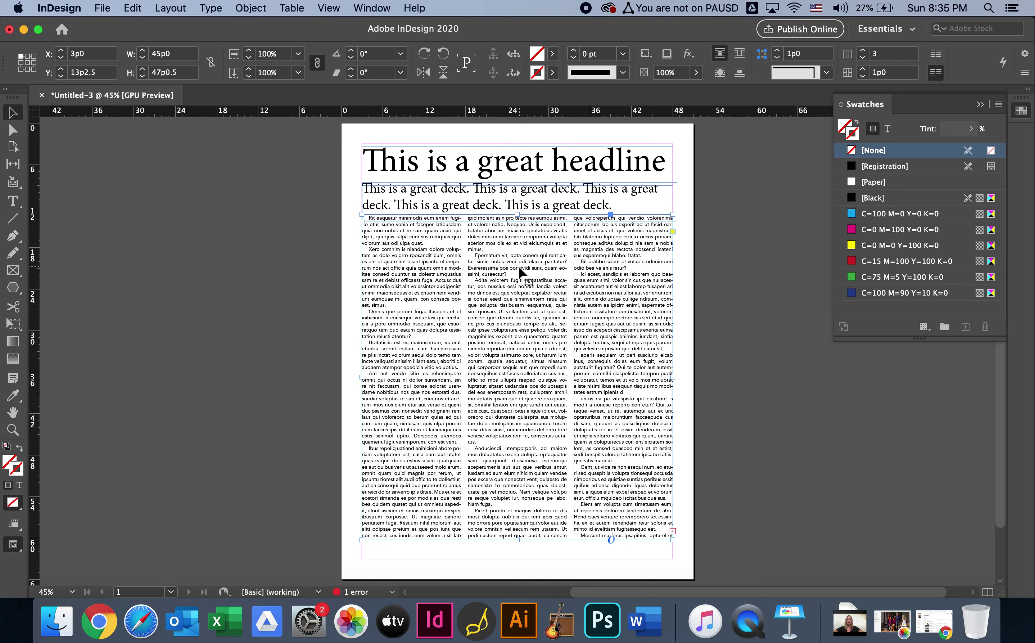
click(755, 212)
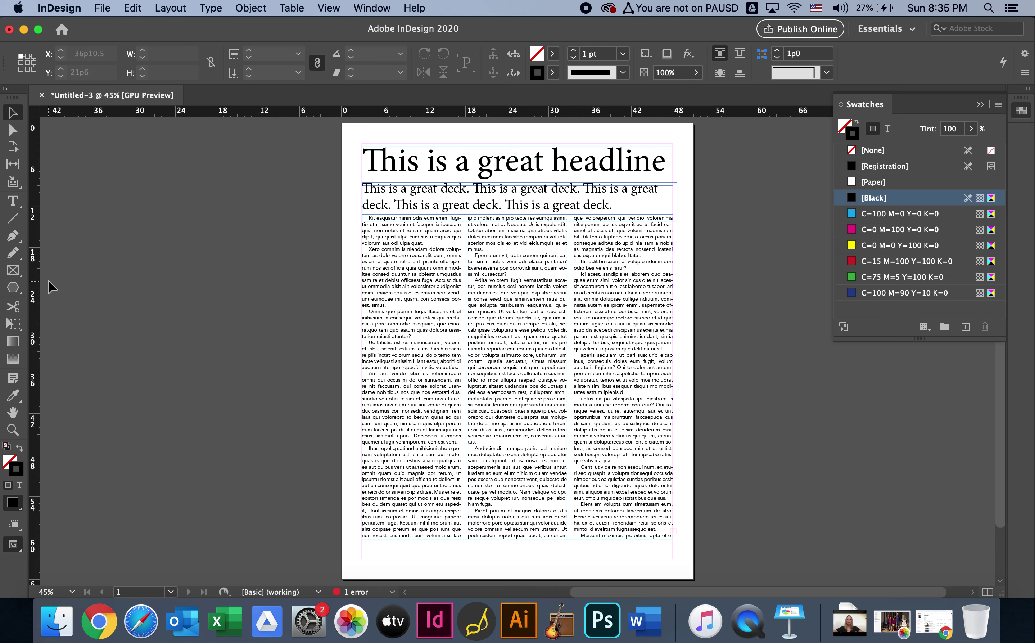
Draw a rectangle frame about 29p8 by 19p3 over the lower second and third columns and fill it with C=0 M=100 Y=0 K=0.
click(14, 273)
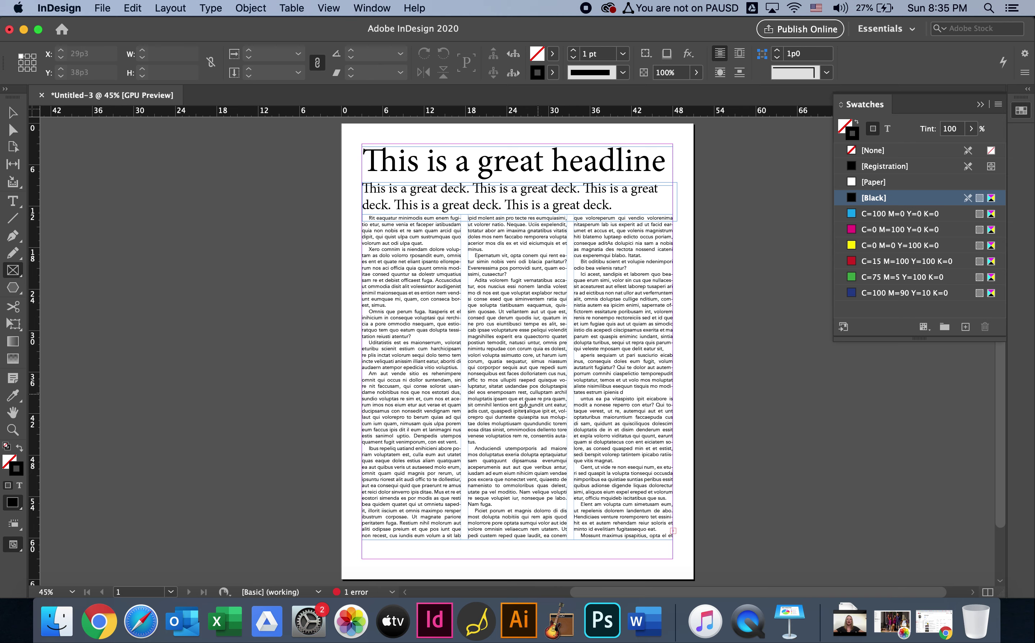
drag(470, 407, 673, 540)
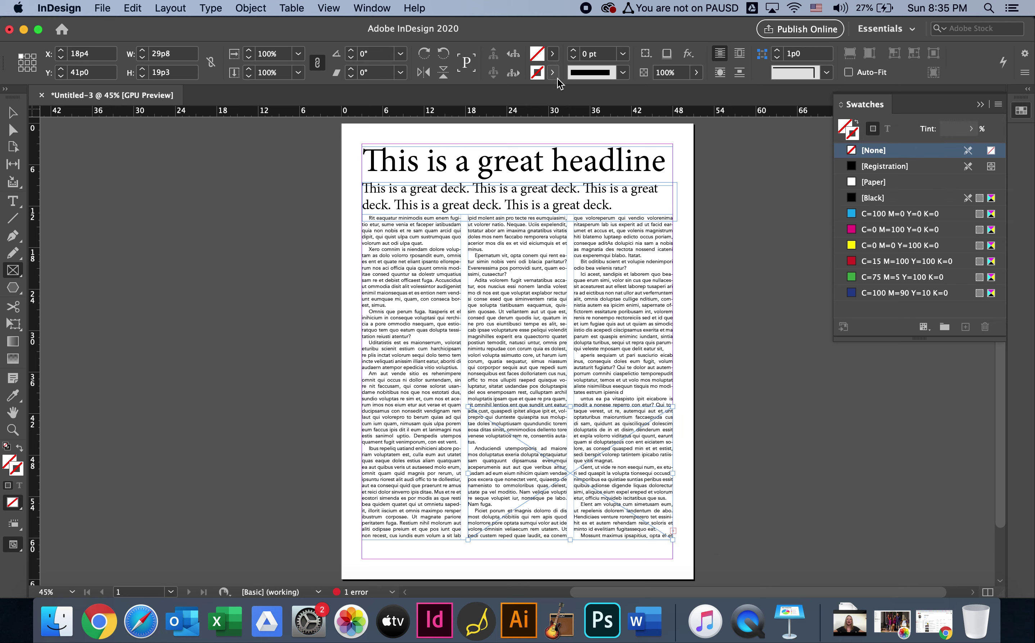
click(552, 53)
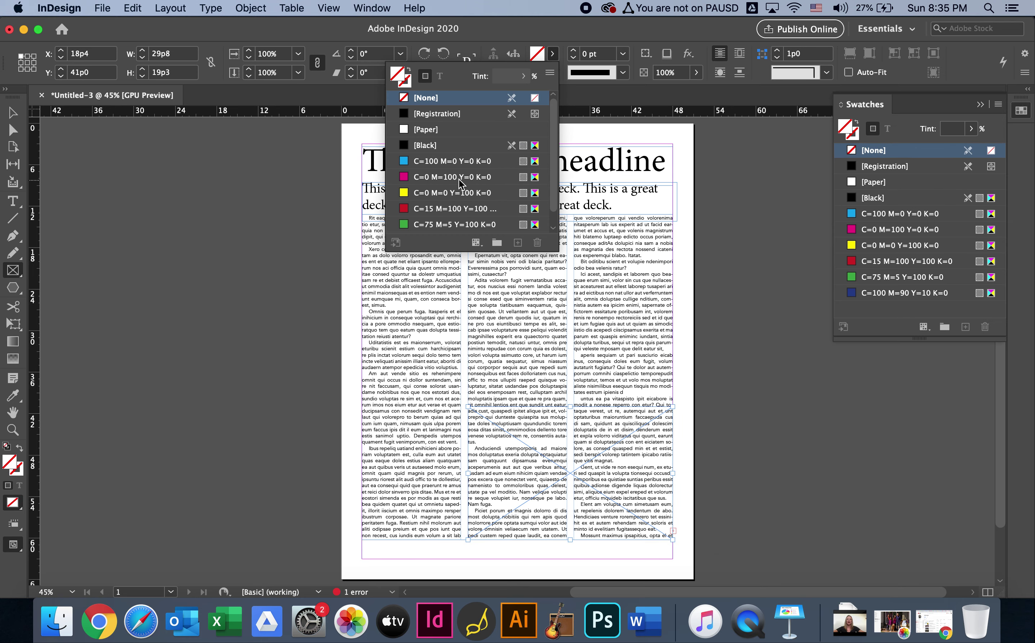
click(459, 176)
click(12, 112)
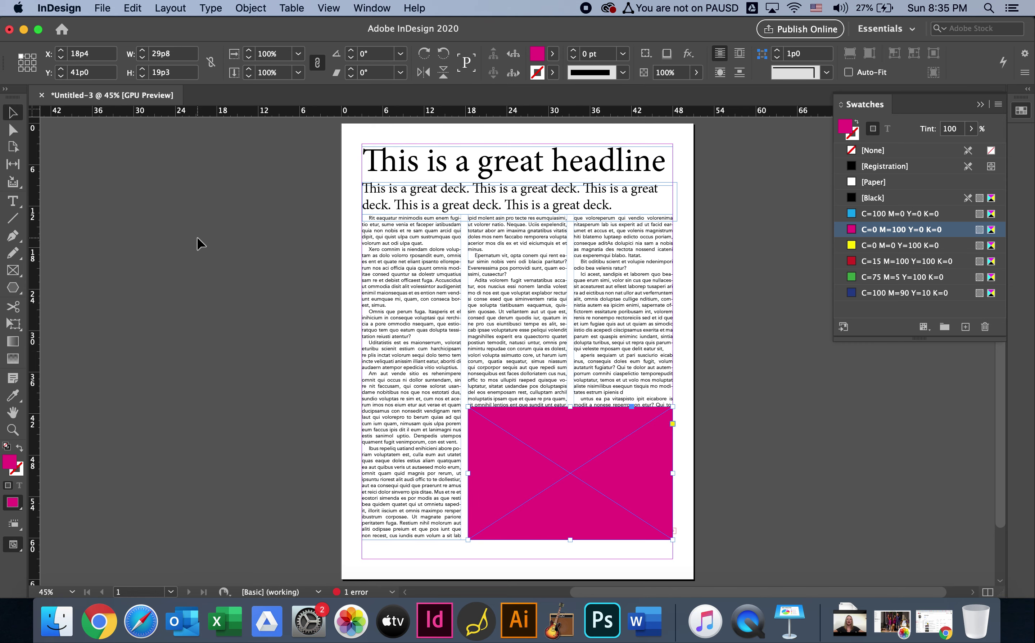
click(196, 236)
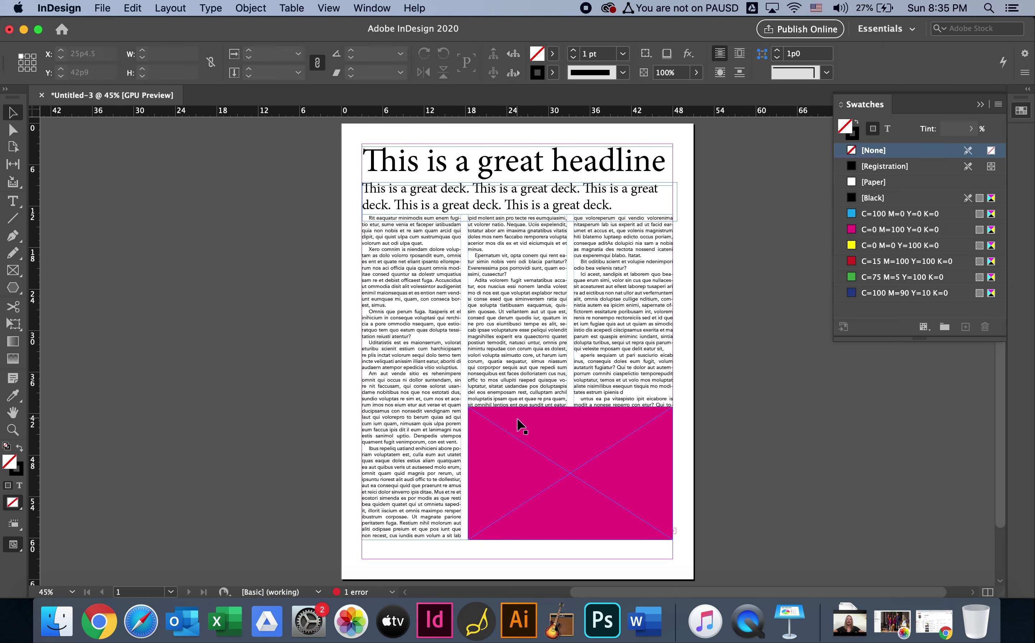
Place the image "beau grass.jpg" from the Beau folder into the magenta frame.
click(573, 440)
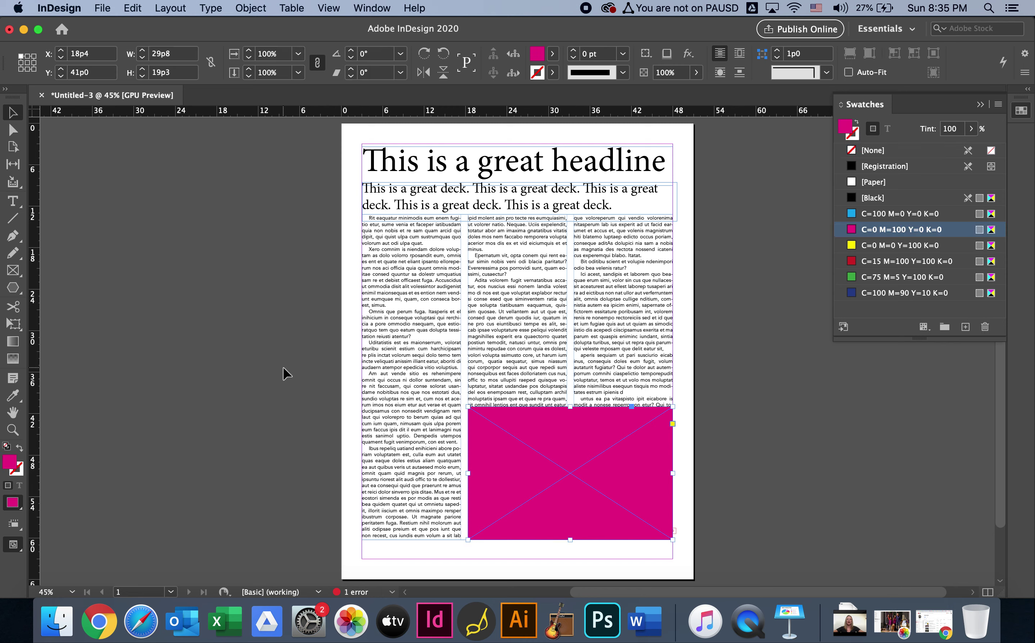
click(107, 12)
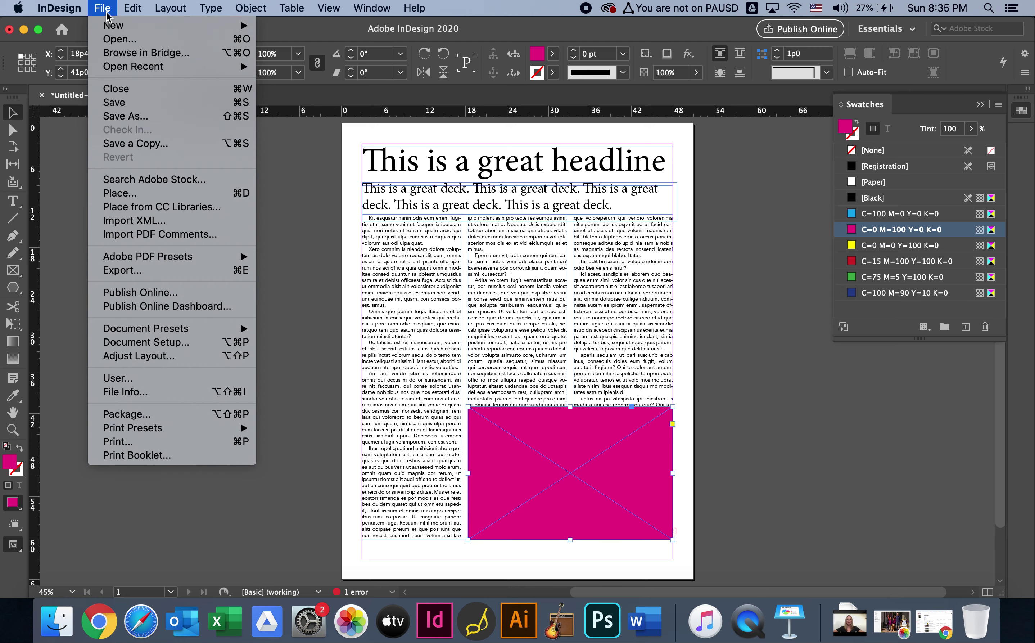
click(121, 195)
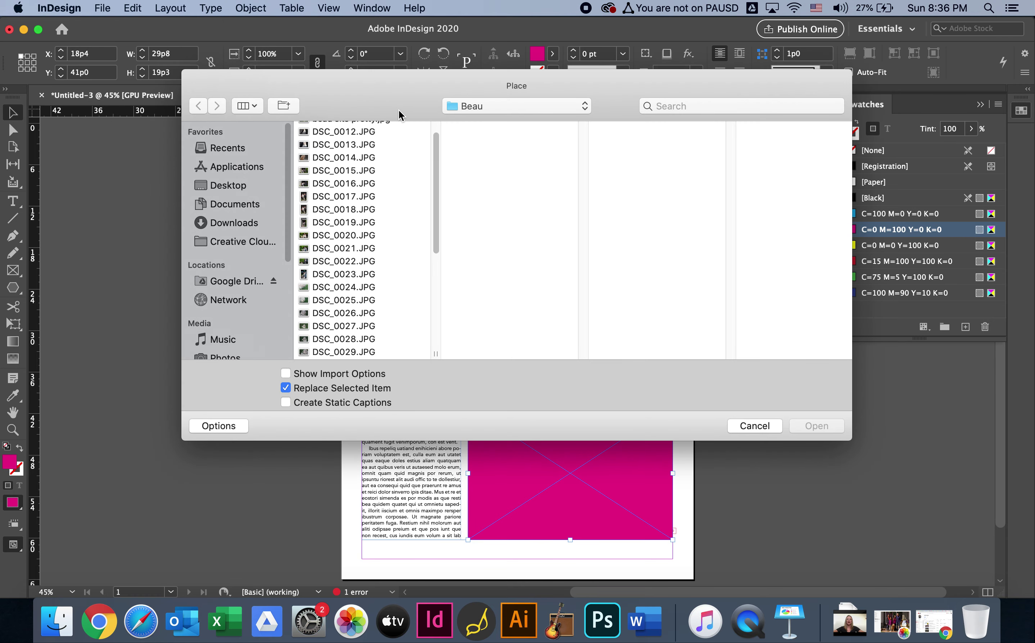
scroll(373, 198, up, 3)
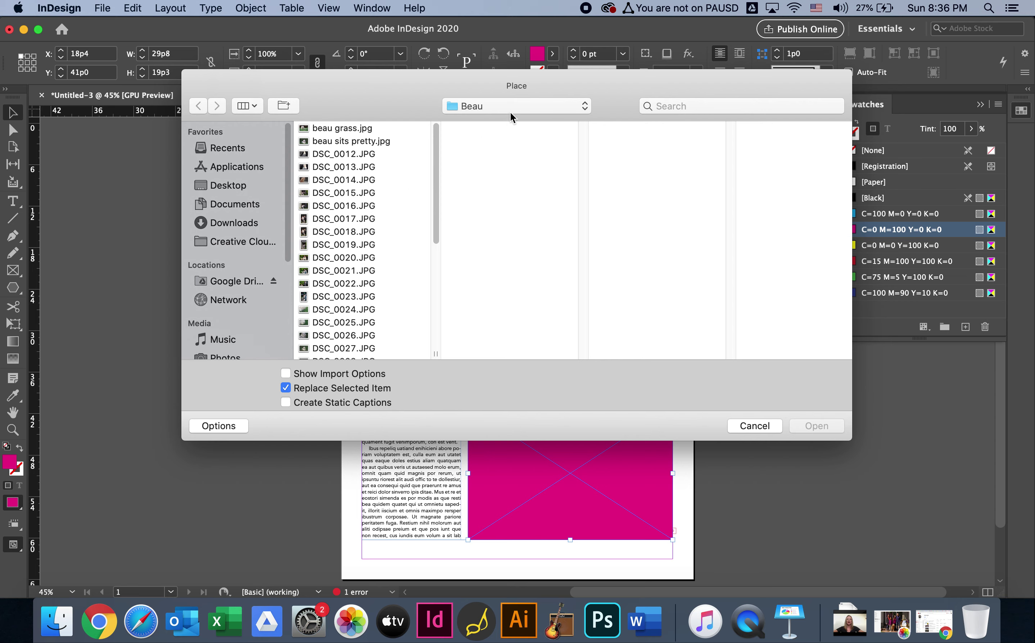
click(348, 127)
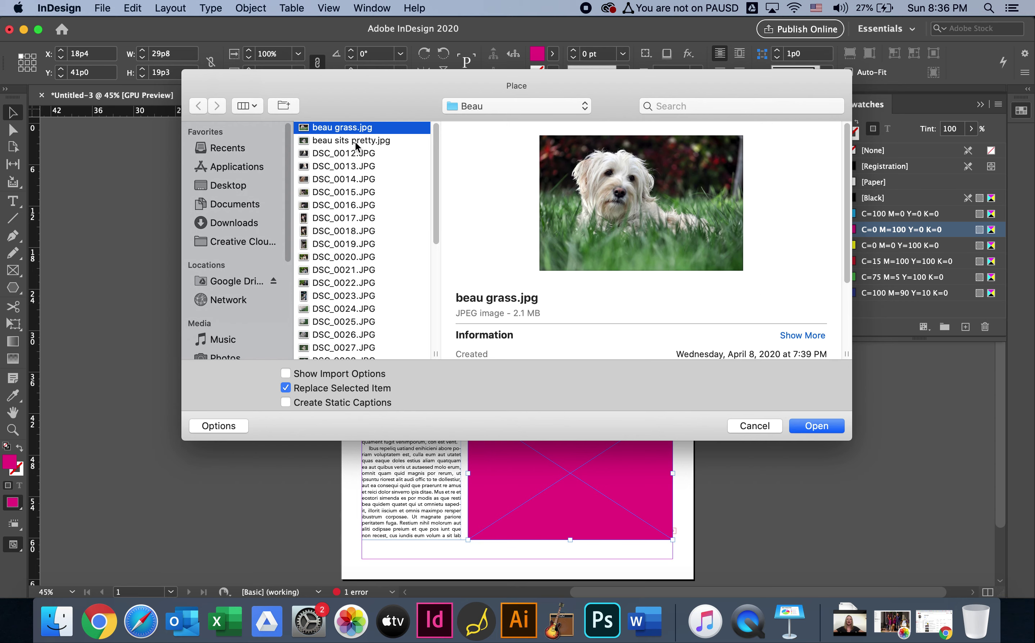
click(362, 178)
click(360, 221)
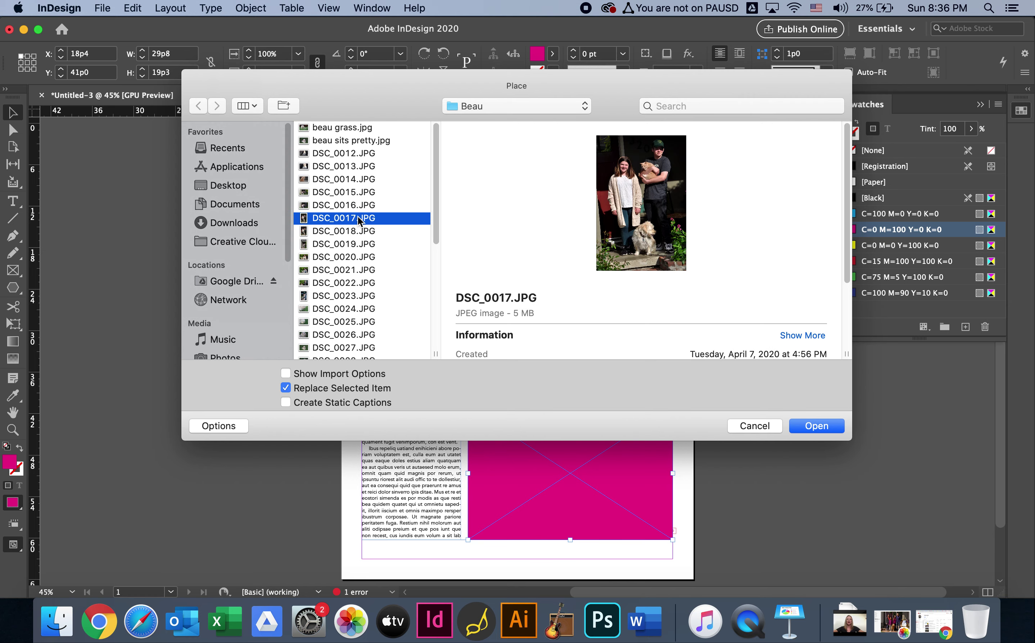
click(350, 258)
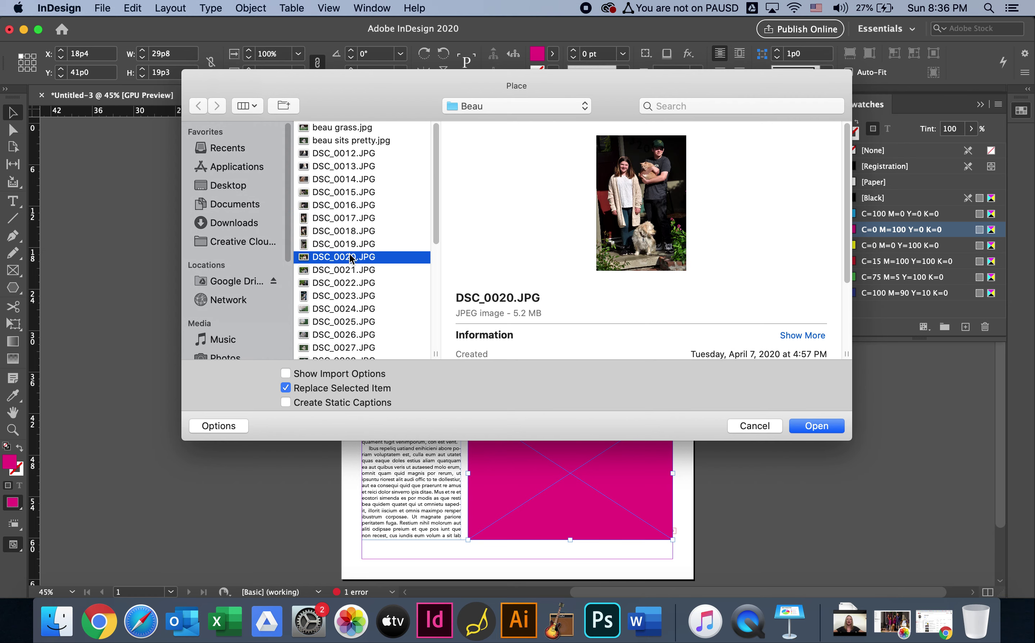
click(346, 128)
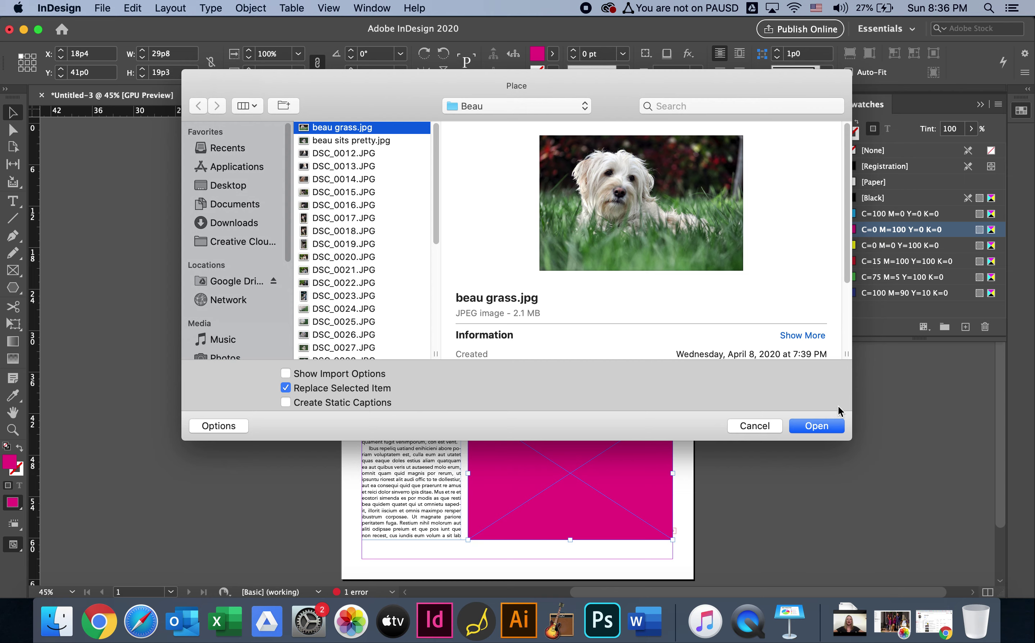
click(817, 425)
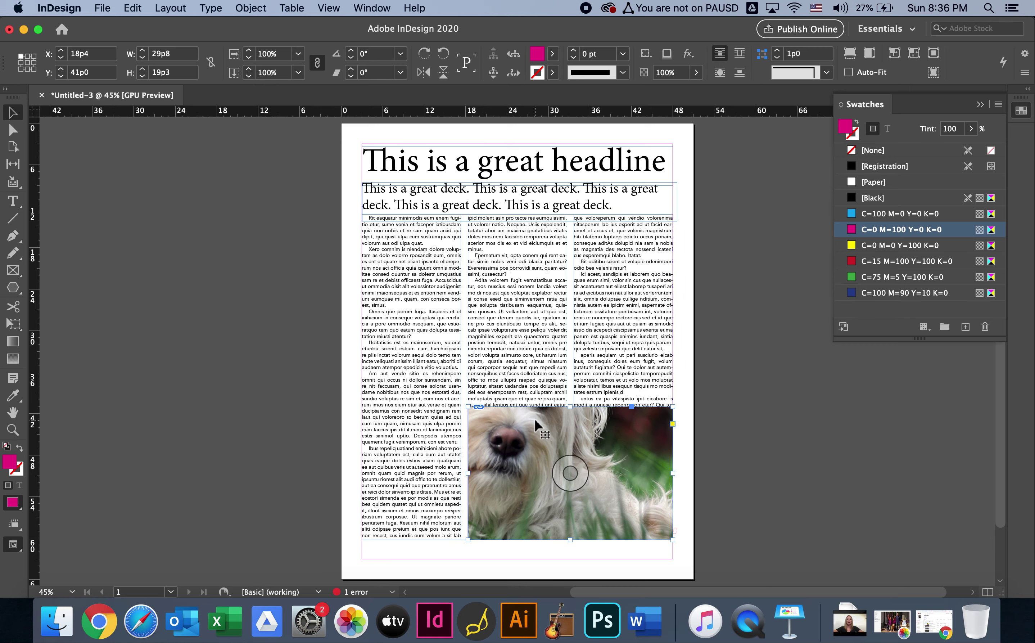
Try moving the picture frame up and stretching it across all three columns, undoing each change.
drag(544, 420, 590, 342)
key(super+z)
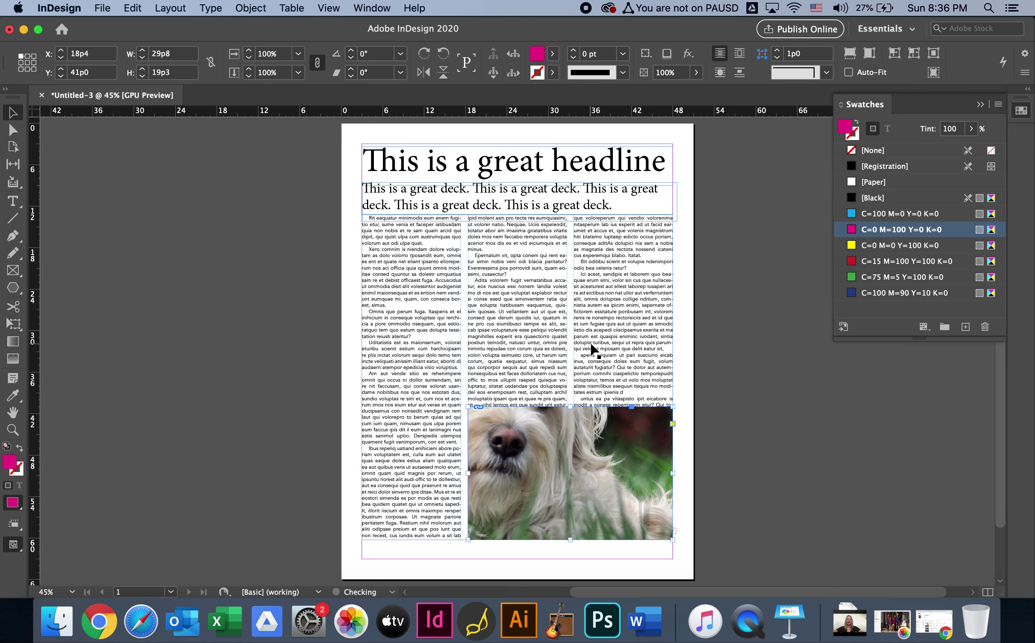
drag(468, 405, 359, 340)
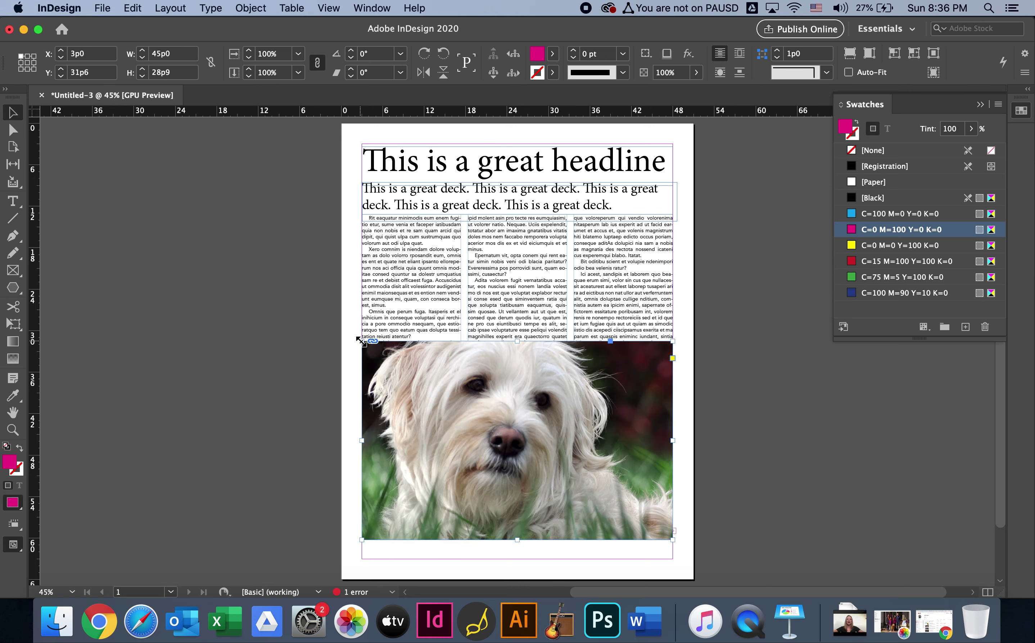
key(super+z)
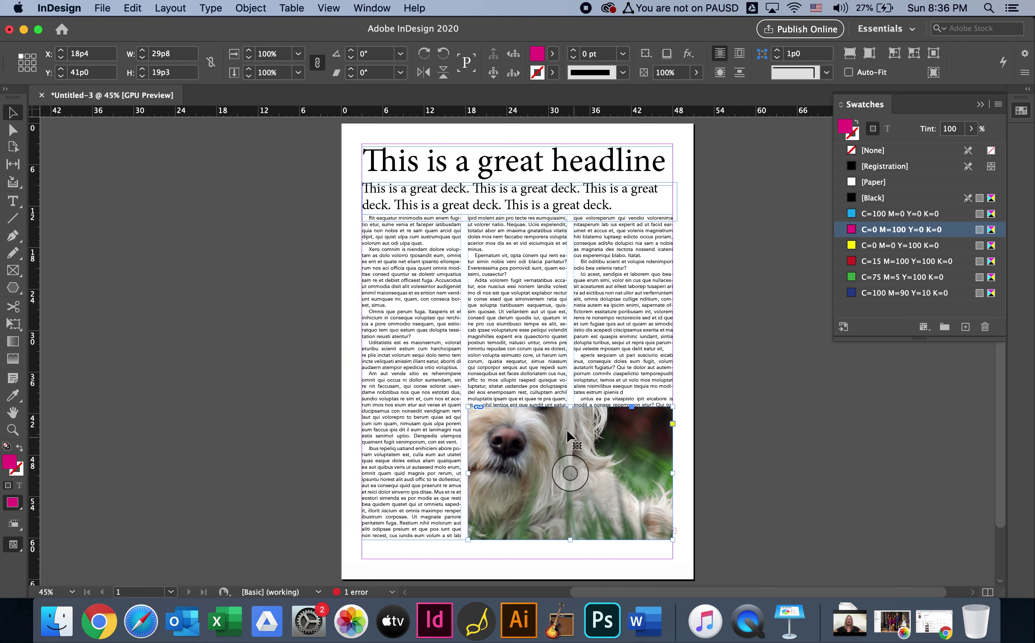
Select the dog photo inside its frame and scale it down proportionally to about 72%, leaving the frame size alone.
click(571, 471)
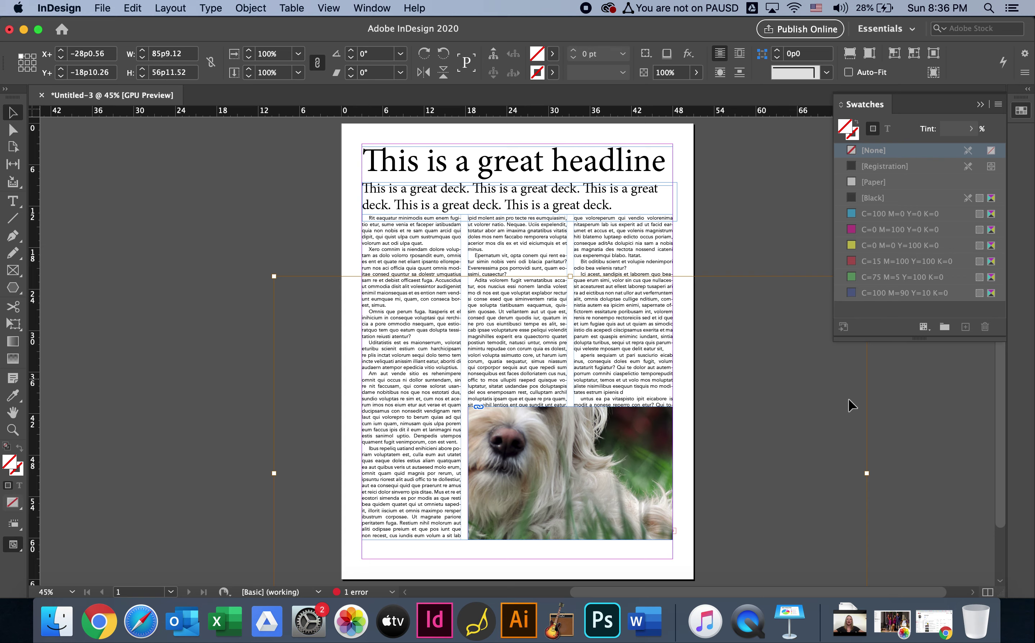
scroll(849, 497, down, 3)
scroll(677, 515, right, 3)
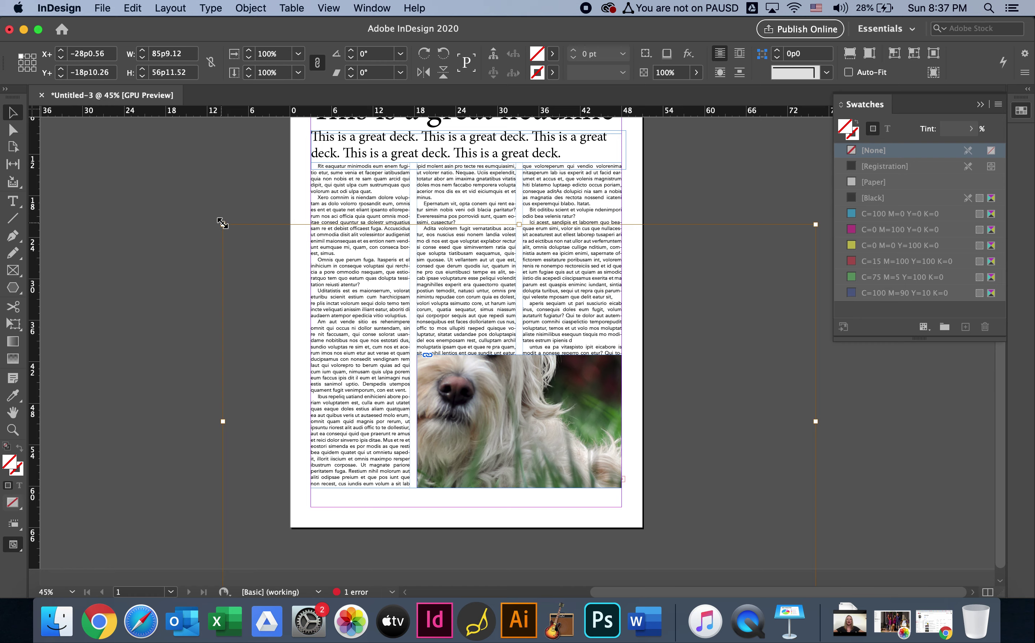
drag(222, 223, 572, 334)
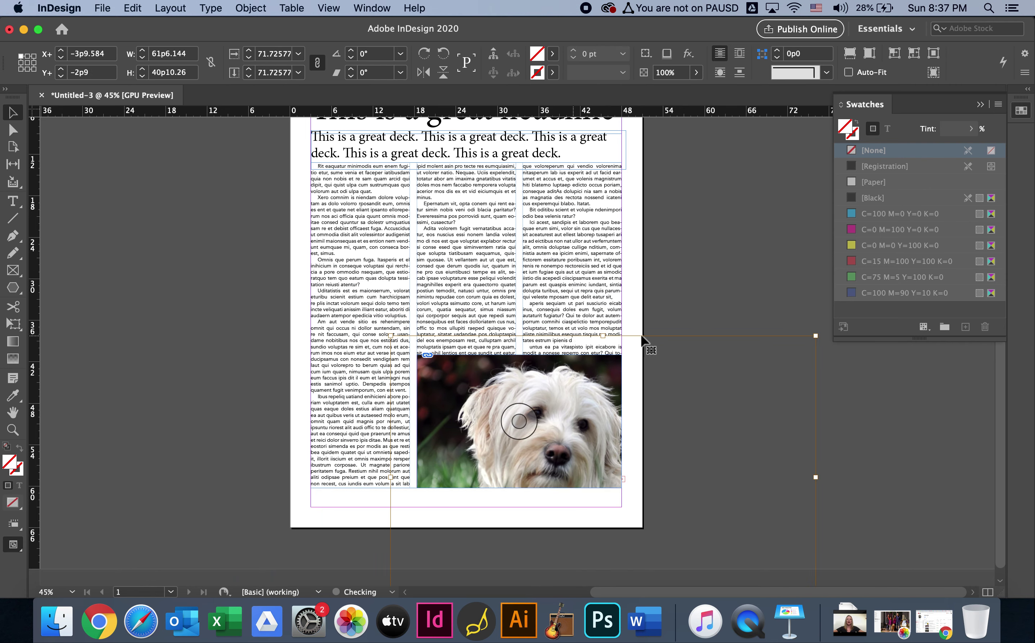
scroll(780, 302, down, 1)
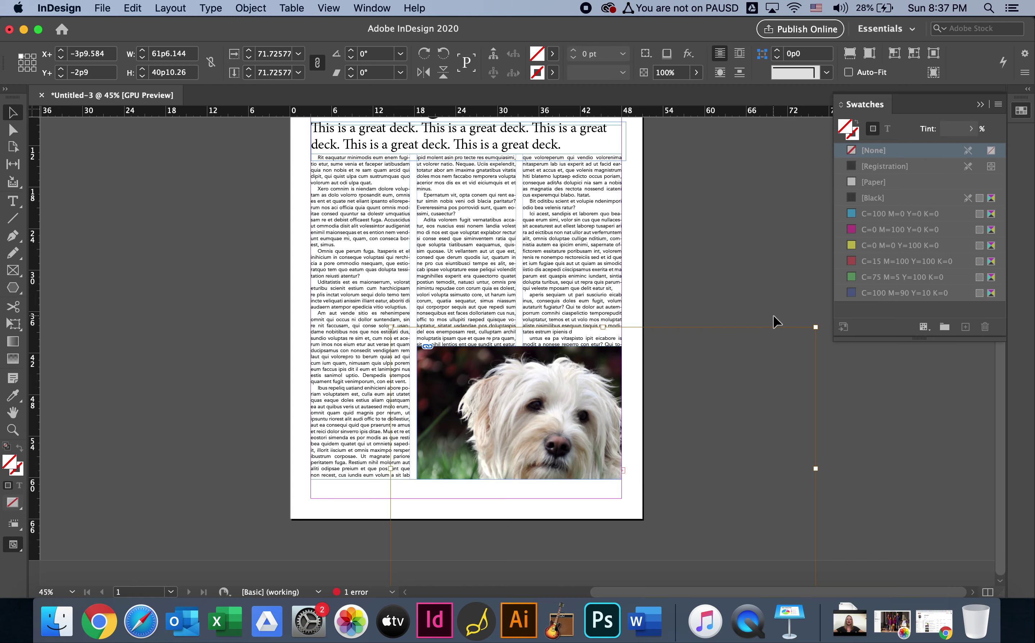
Scale the dog photo down proportionally to about 42% inside its frame, leaving the frame size alone.
key(super+minus)
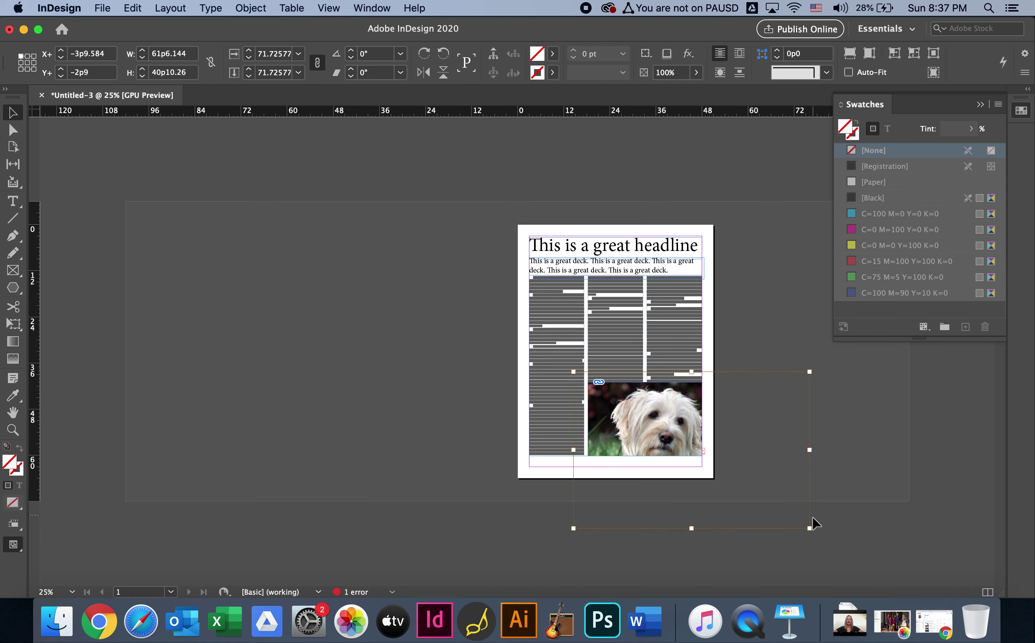
drag(810, 528, 711, 463)
key(super+equal)
key(super+equal)
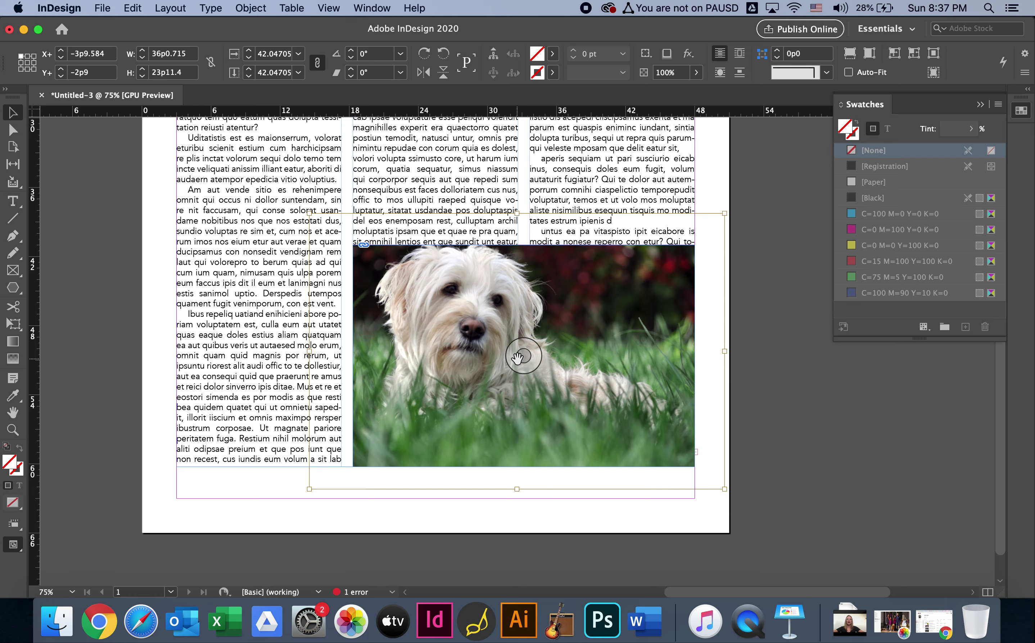
Try nudging the dog photo up and down inside its frame to adjust the crop, and deselect it.
key(shift+Down)
key(shift+Down)
key(shift+Up)
key(shift+Up)
key(shift+Up)
key(shift+Up)
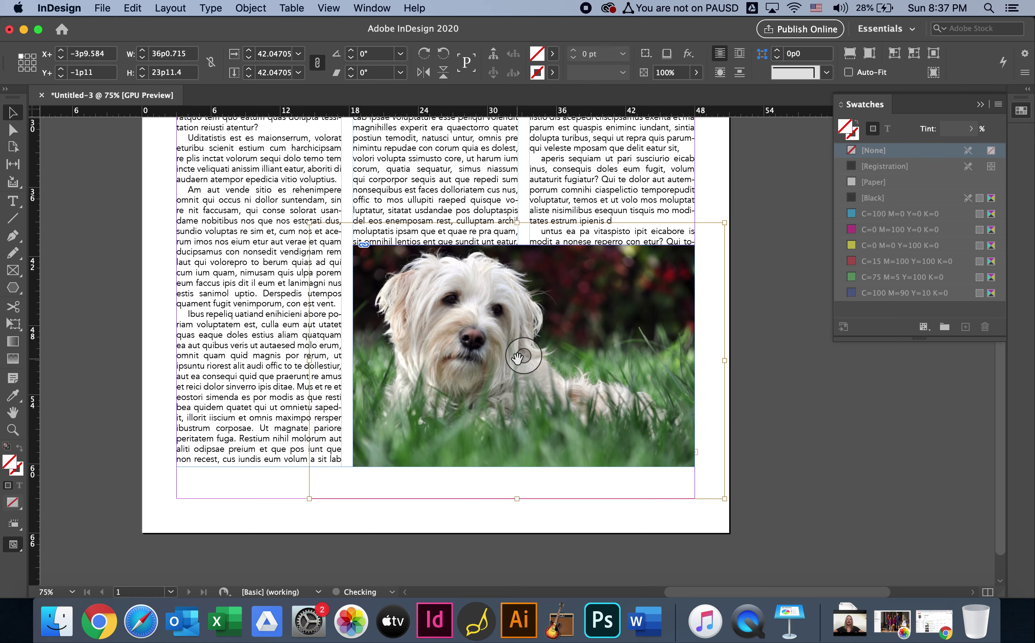
key(shift+Down)
key(shift+Down)
key(shift+Down)
key(shift+Down)
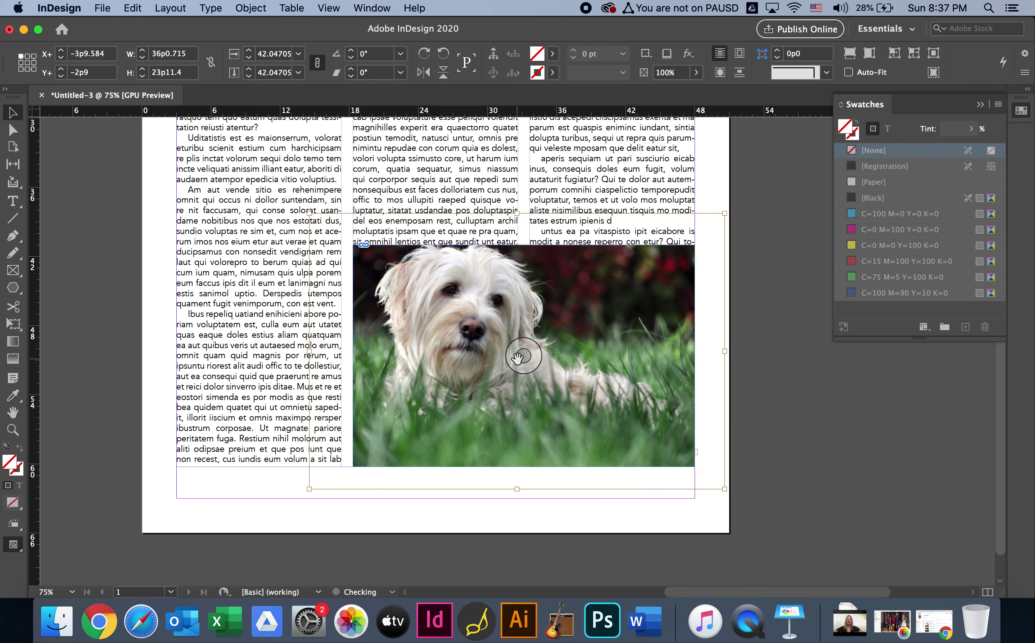
click(757, 243)
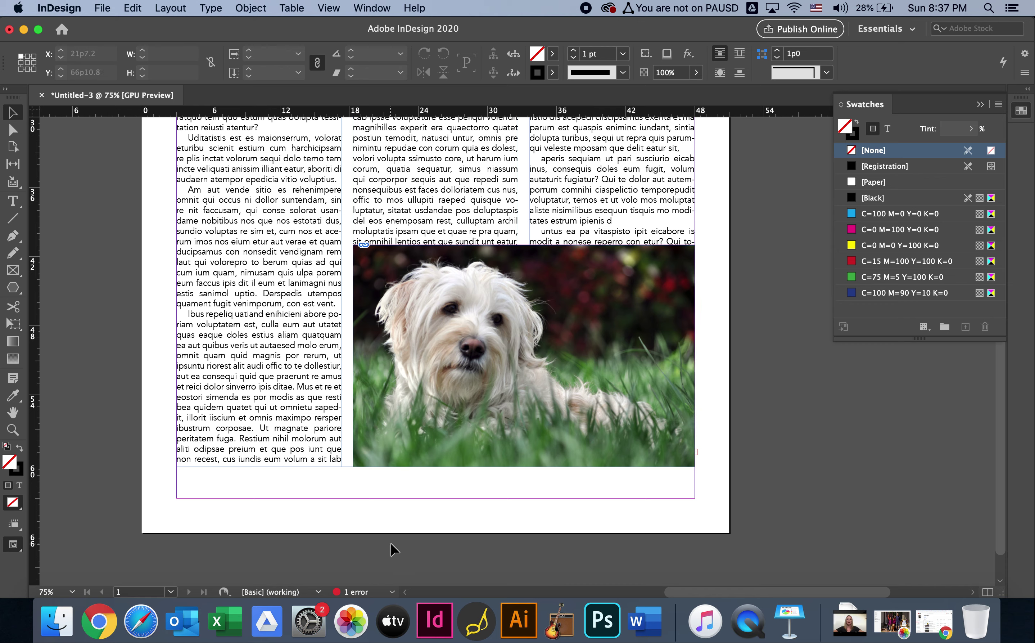
Undo the photo's nudges, scaling and placement, back to the empty magenta frame.
key(super+z)
key(super+z)
key(super+z)
key(super+z)
key(super+z)
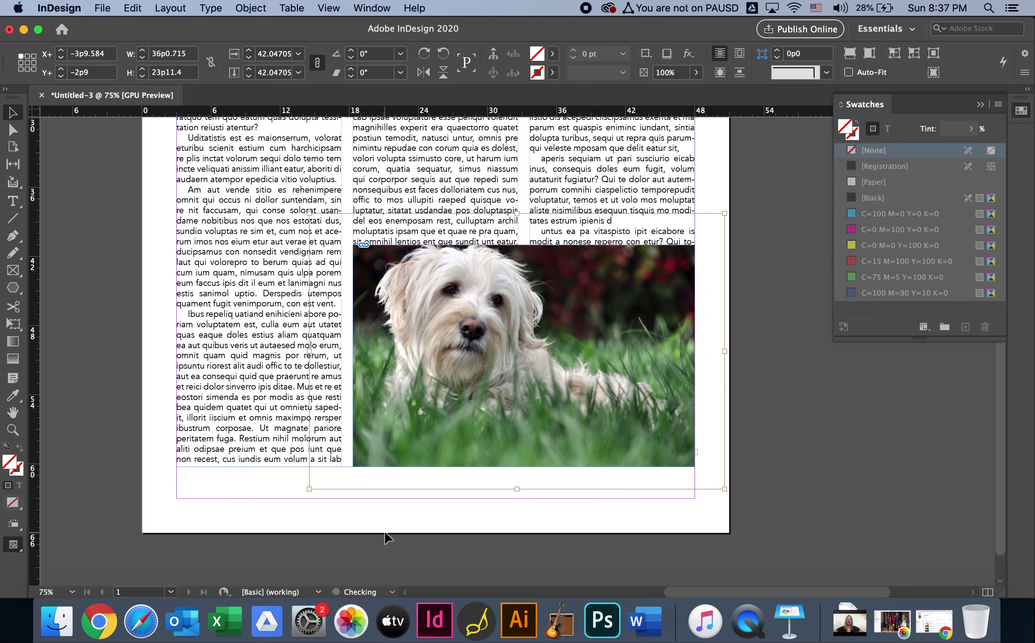
key(super+z)
key(super+z)
key(super+z)
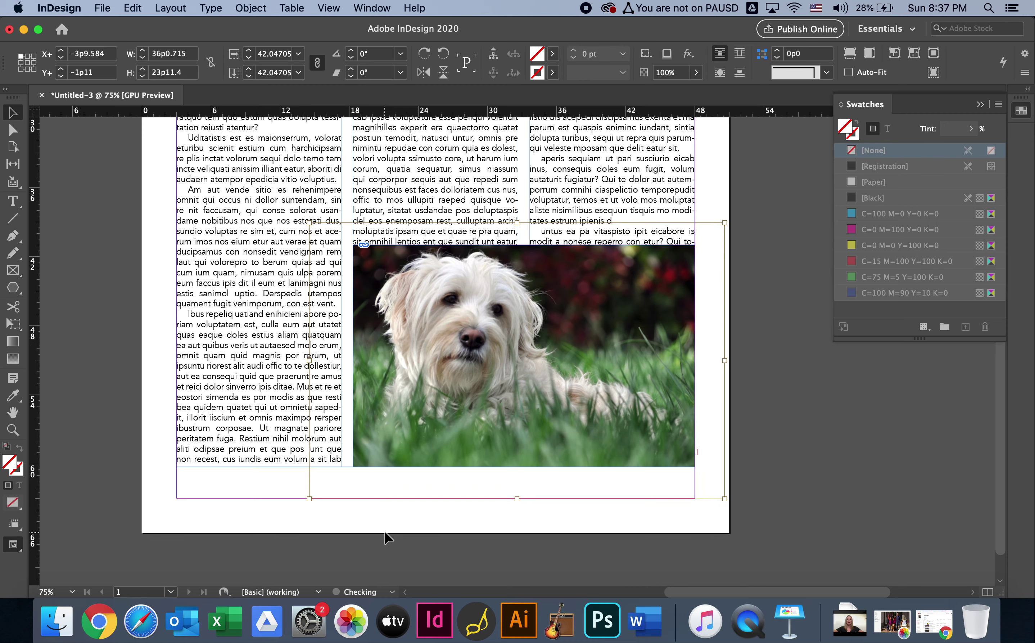
key(super+z)
key(super+z)
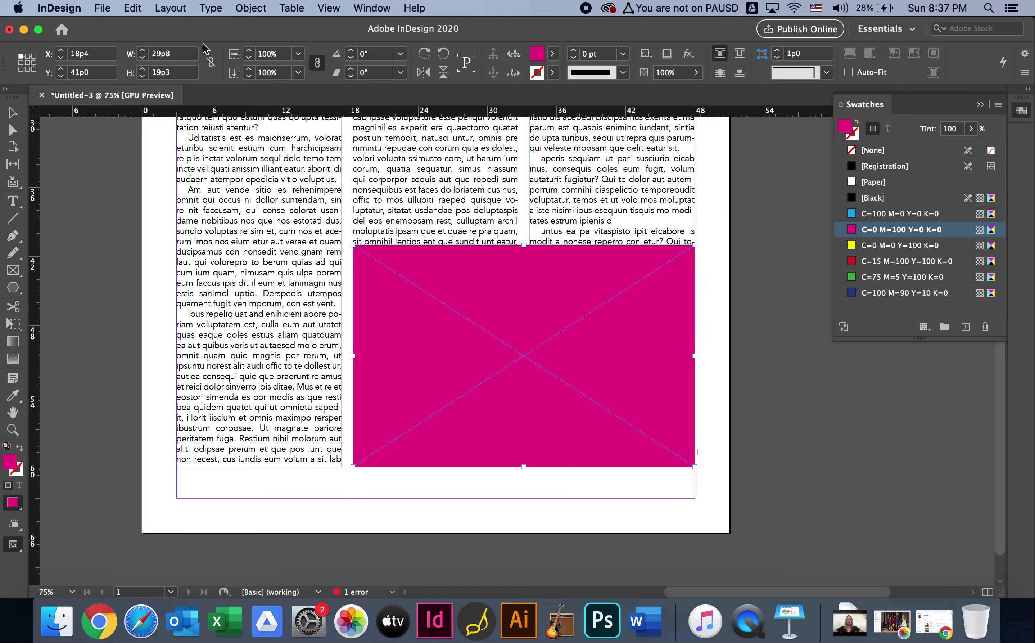
Place the dog photo in the magenta frame again and apply Fit Content Proportionally.
drag(412, 298, 412, 299)
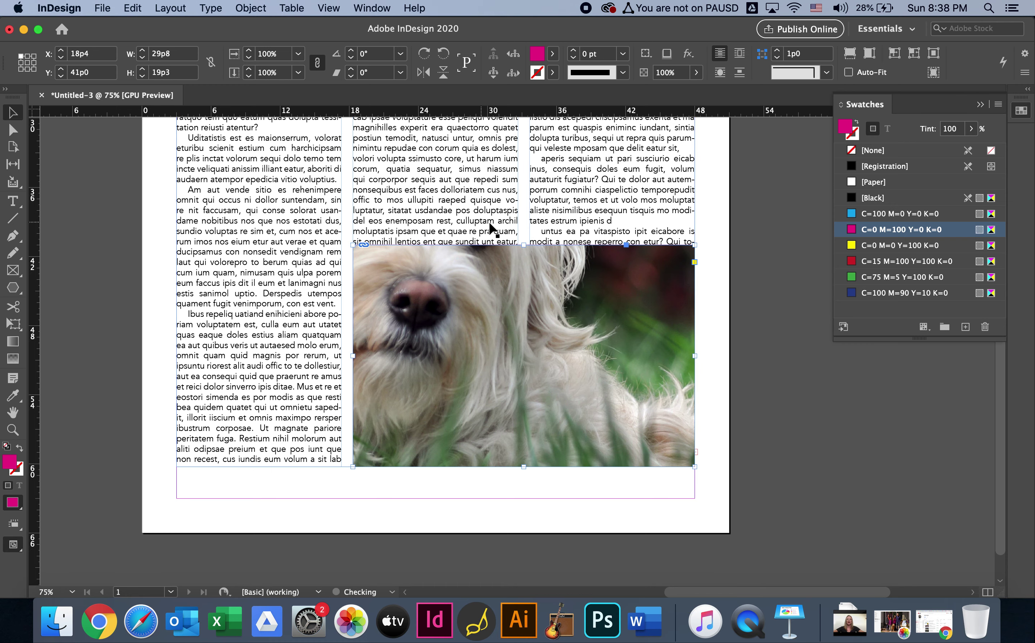
right_click(441, 302)
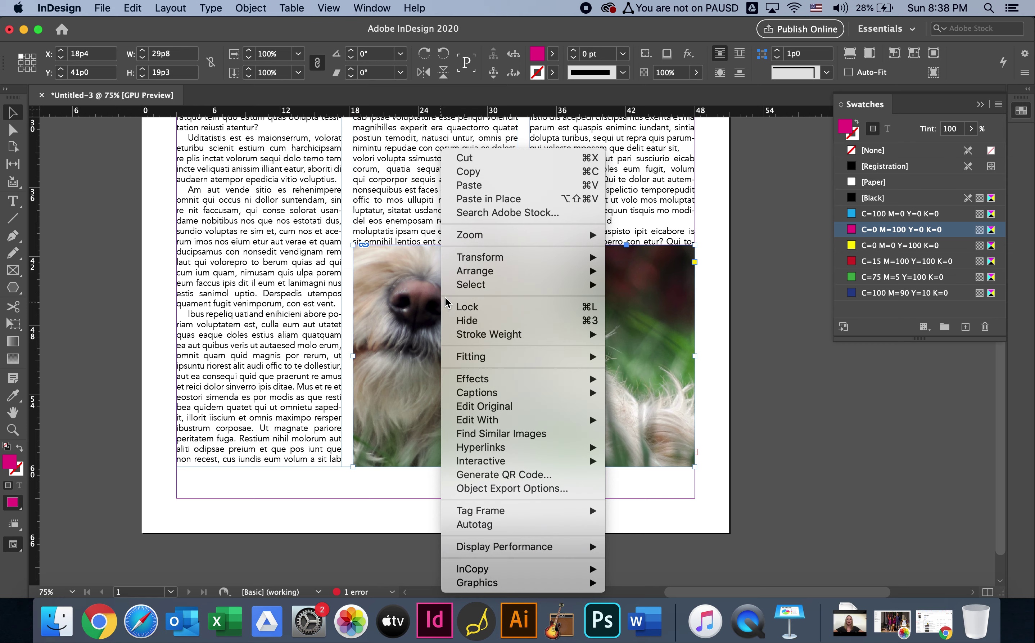
mouse_move(494, 364)
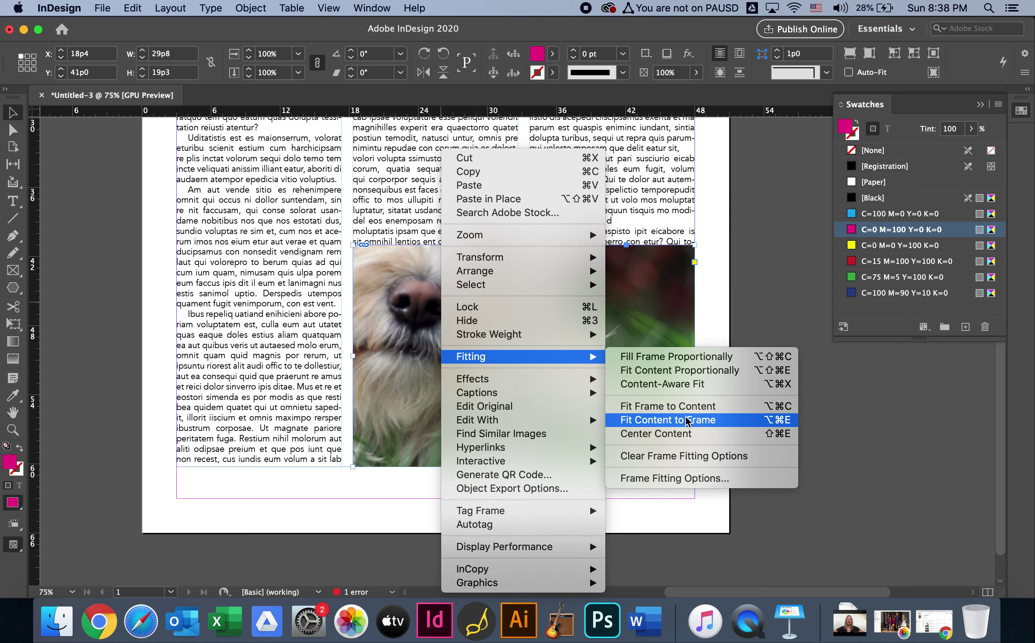
click(688, 377)
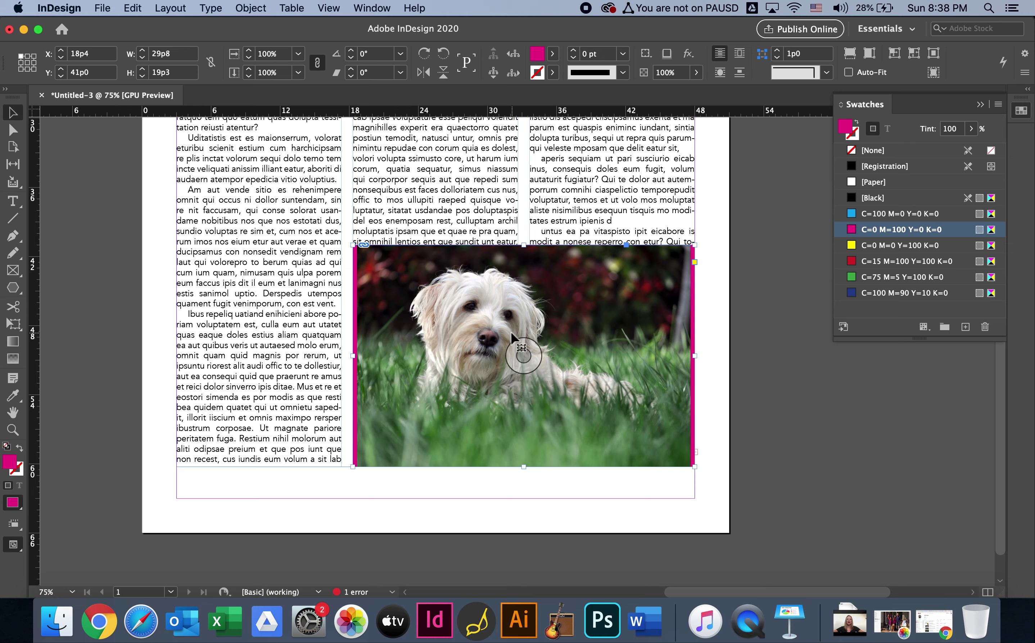
Select the photo inside its frame, enlarge it slightly from opposite corners to cover the magenta side strips, and deselect it.
click(527, 355)
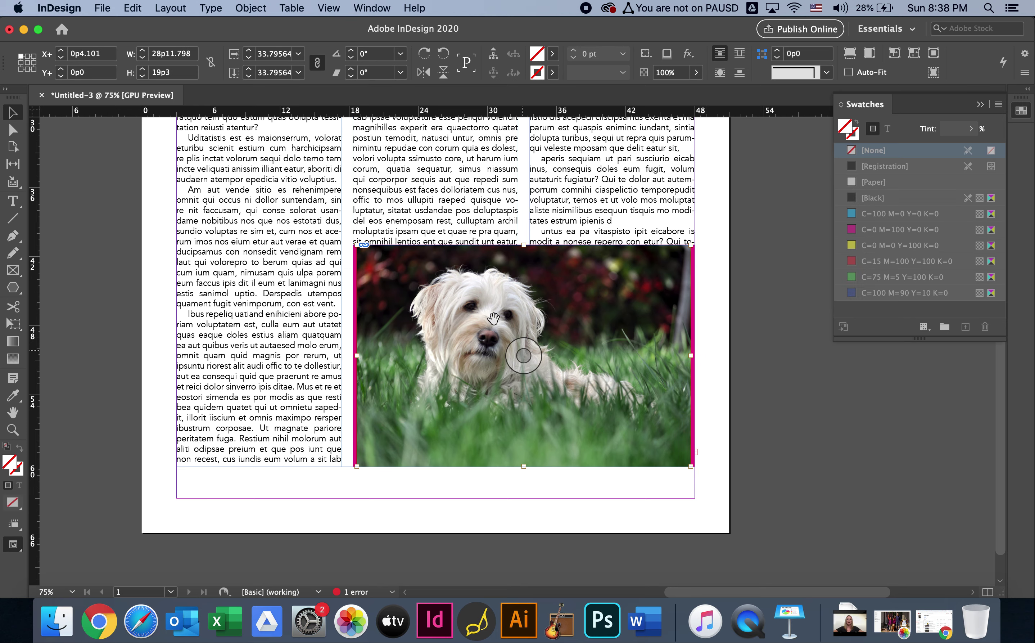
drag(358, 247, 332, 238)
drag(692, 467, 704, 479)
click(788, 479)
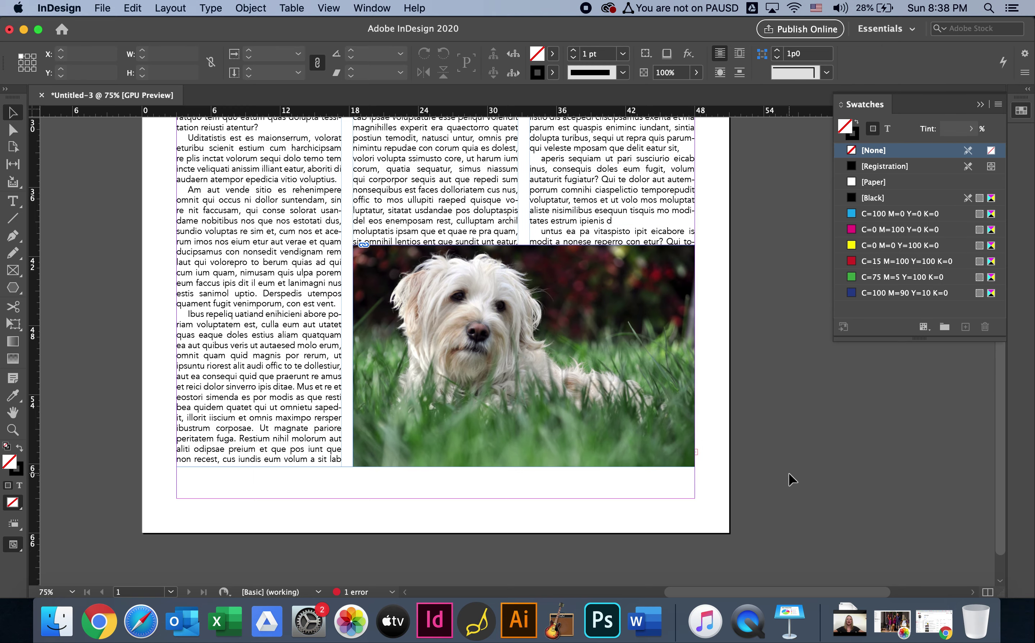
scroll(727, 387, up, 3)
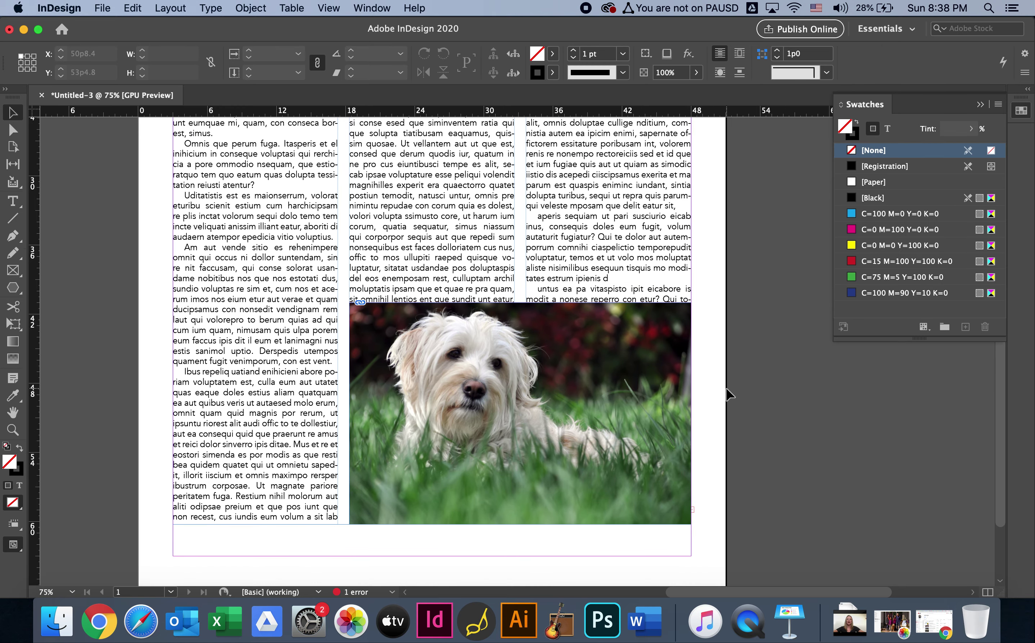